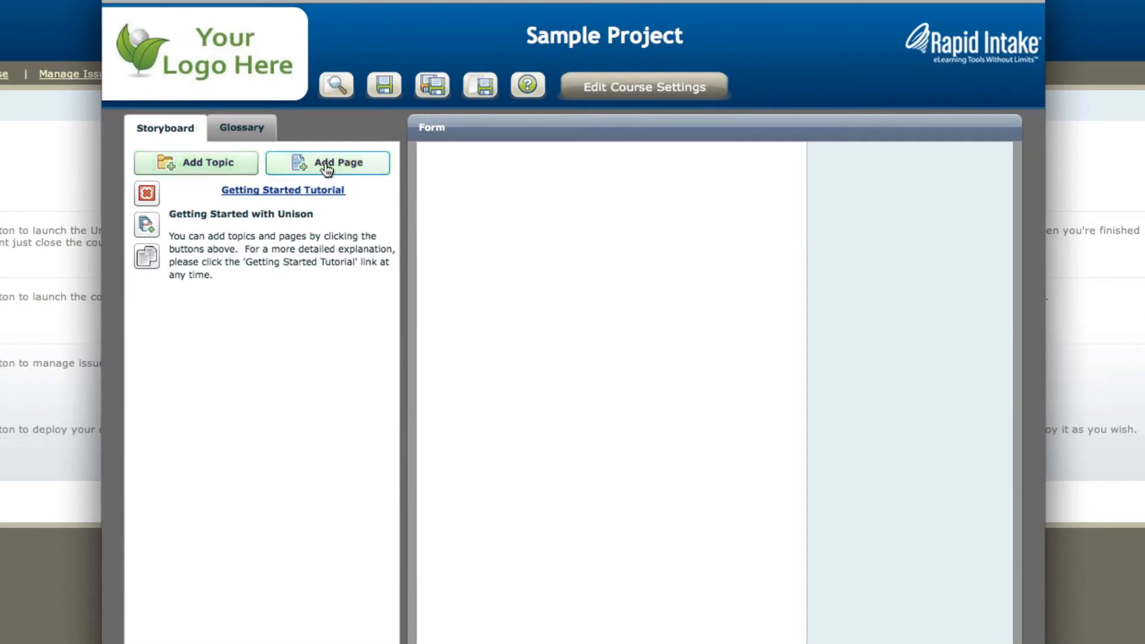
- Add a new topic to the storyboard and title it "Chapter 1 - The Basics"
click(227, 170)
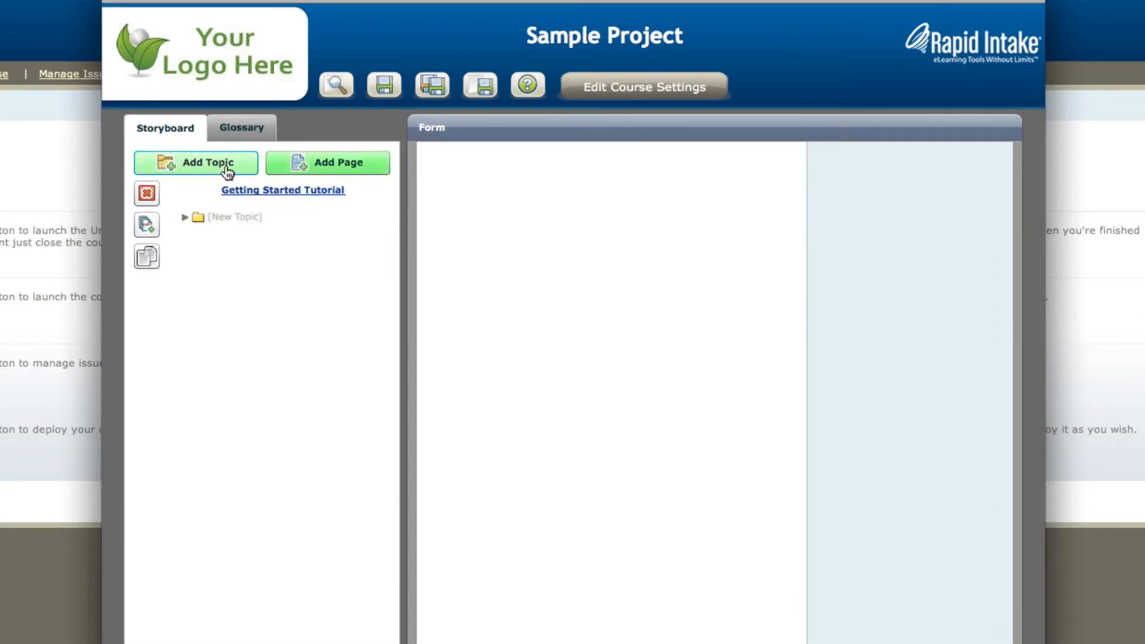
click(203, 220)
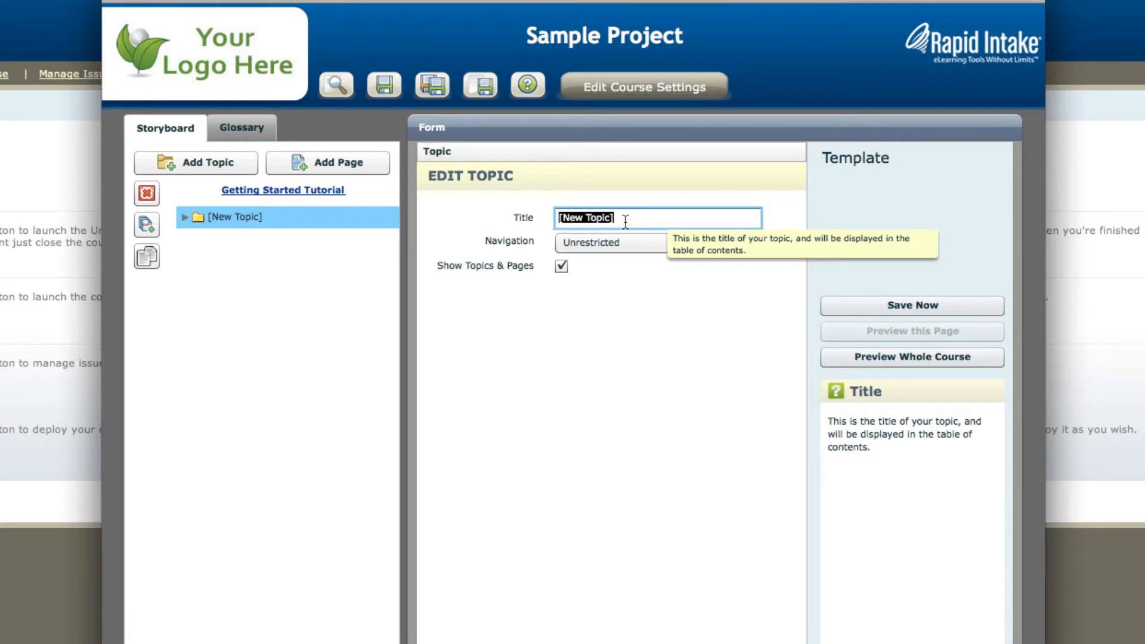
text(Chapter 1)
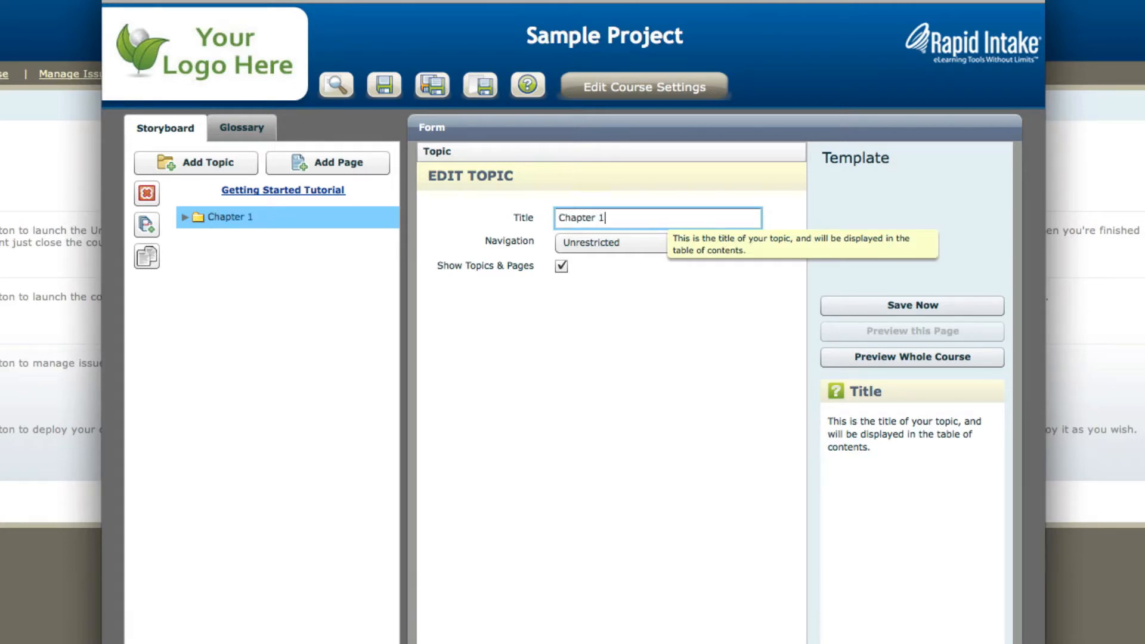
text( - The Basics)
click(614, 320)
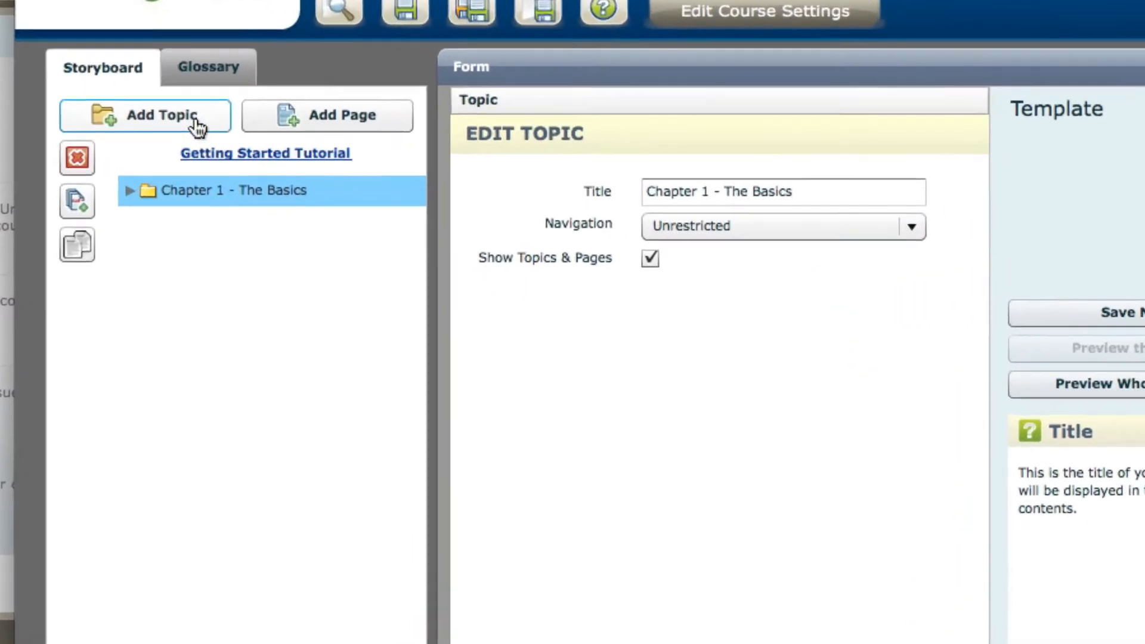
- Add a topic titled "Chapter 2" on the same level as Chapter 1 and delete it again
click(196, 120)
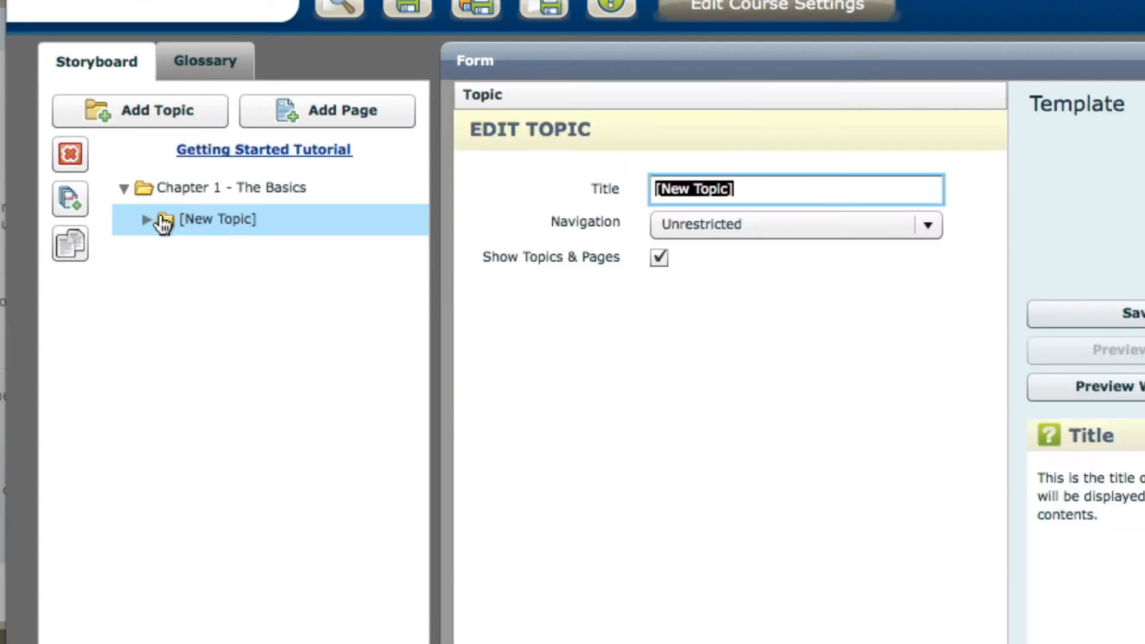
drag(212, 220, 141, 255)
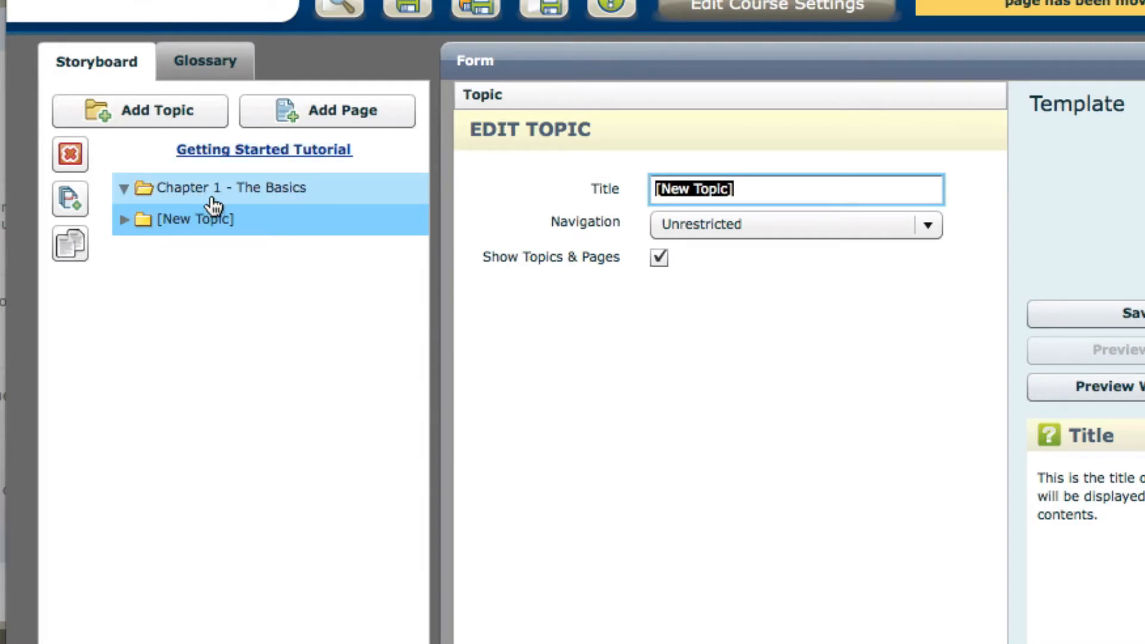
text(Chap)
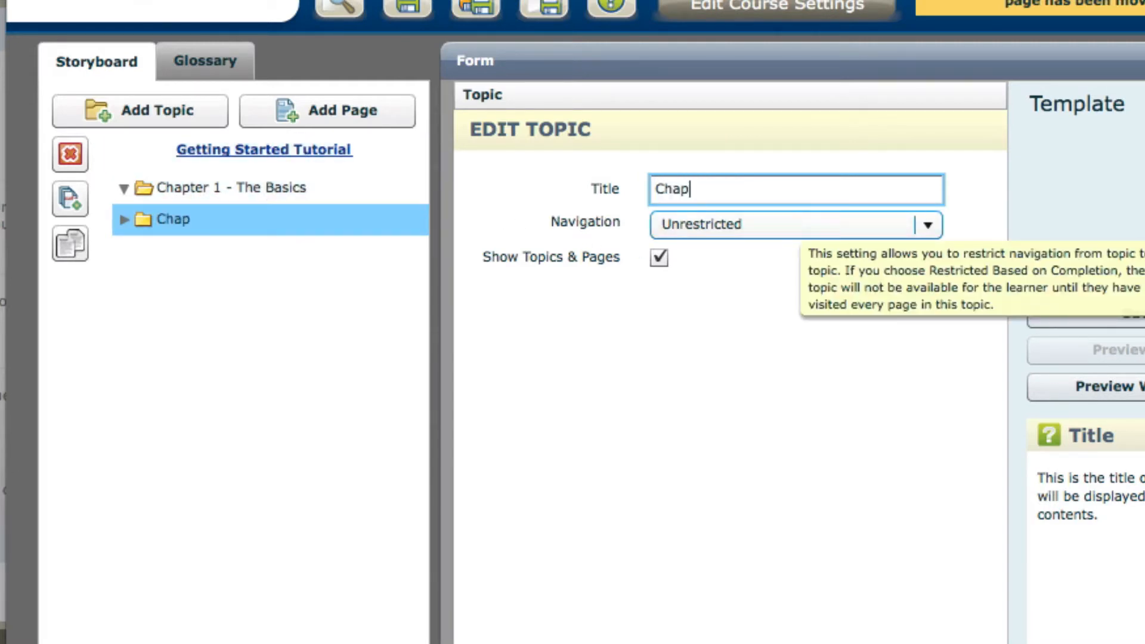
text(ter 2)
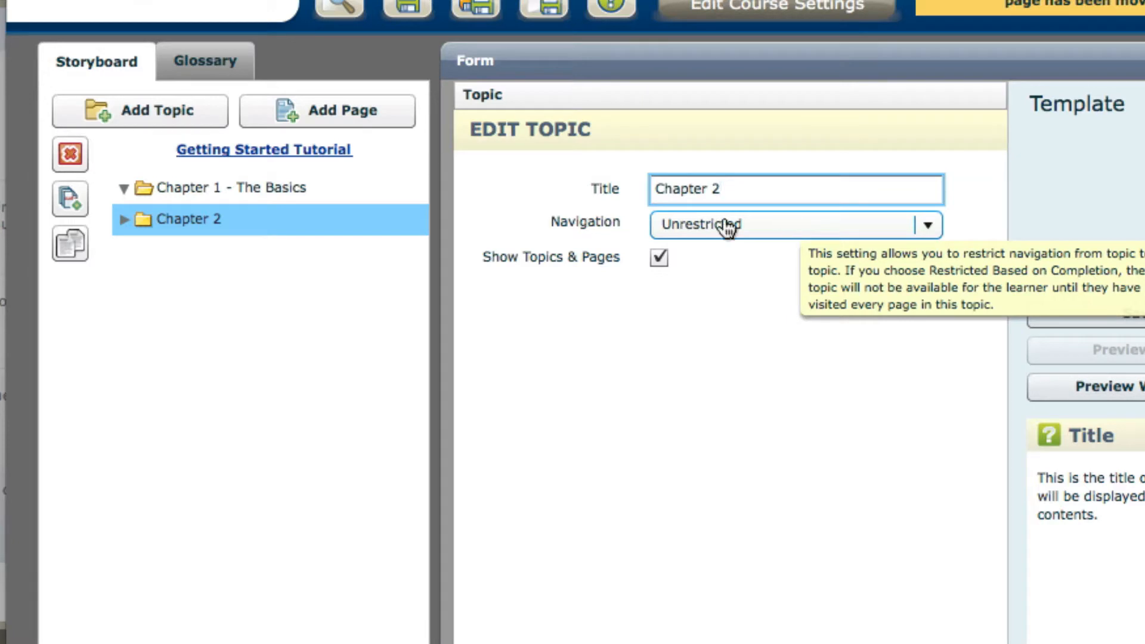
click(73, 156)
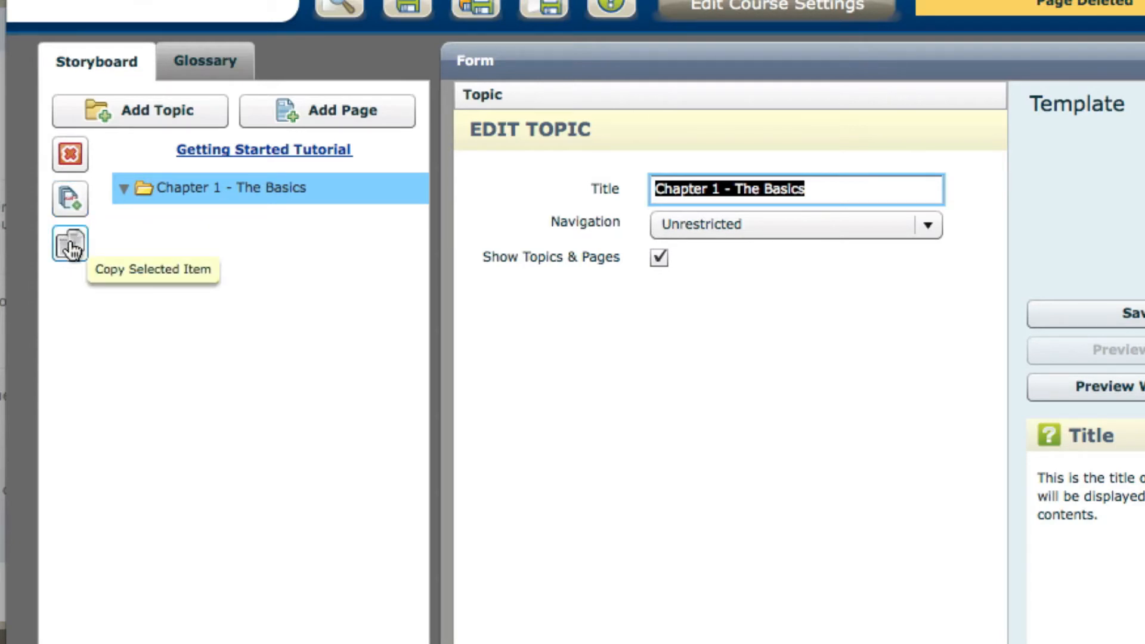
- Add a page to Chapter 1 - The Basics from the mobile-compatible Text template and title it "Page 1"
click(298, 117)
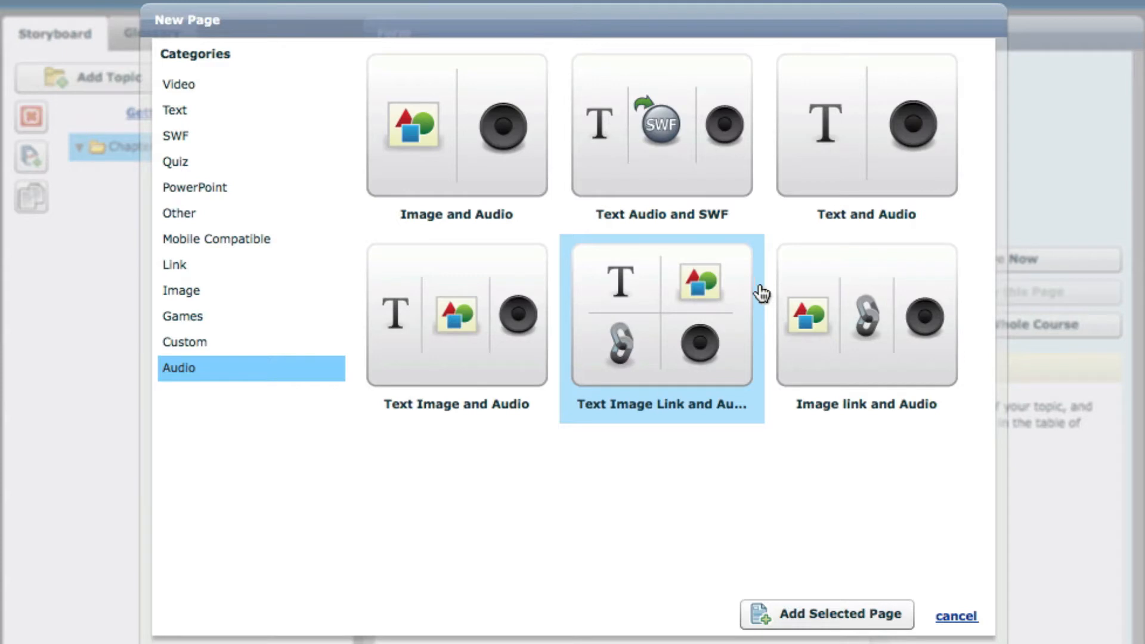
click(218, 246)
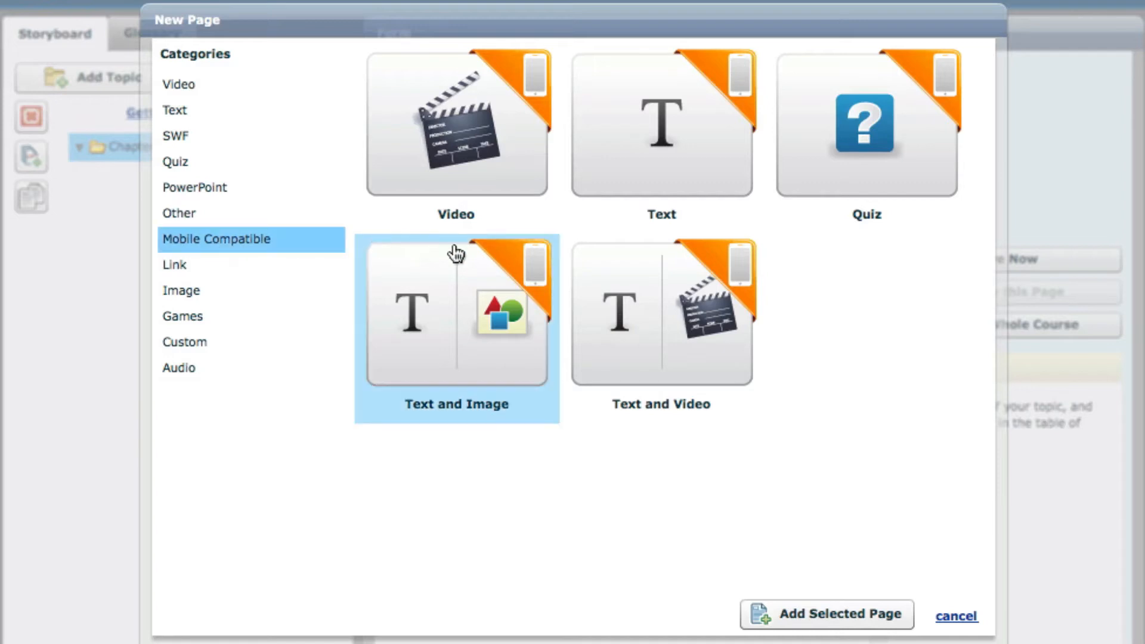
click(660, 162)
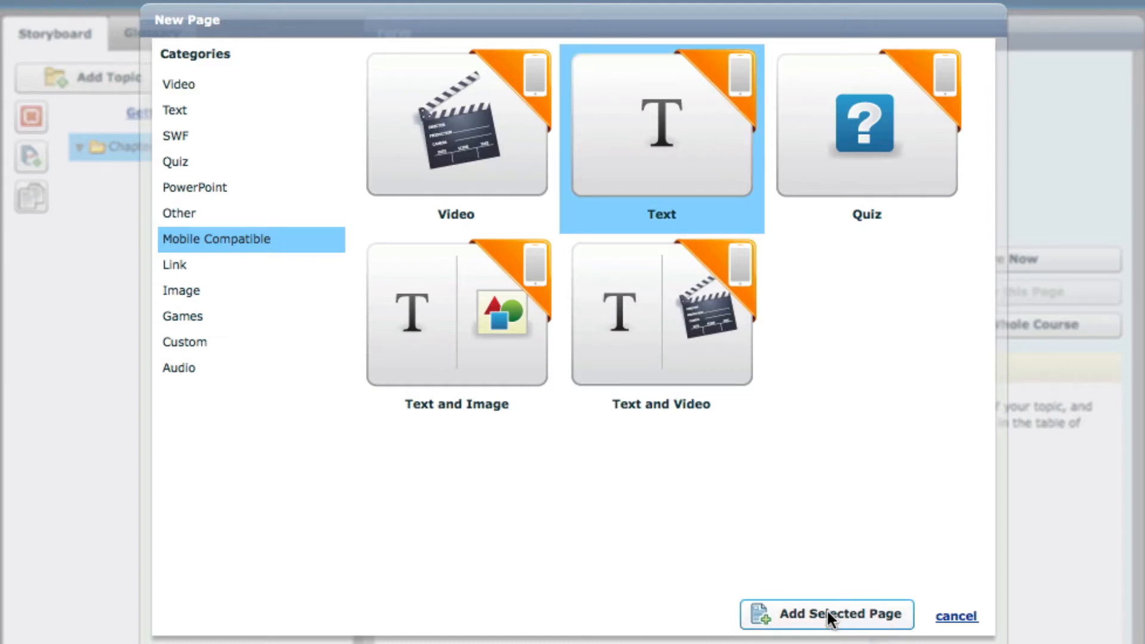
click(257, 84)
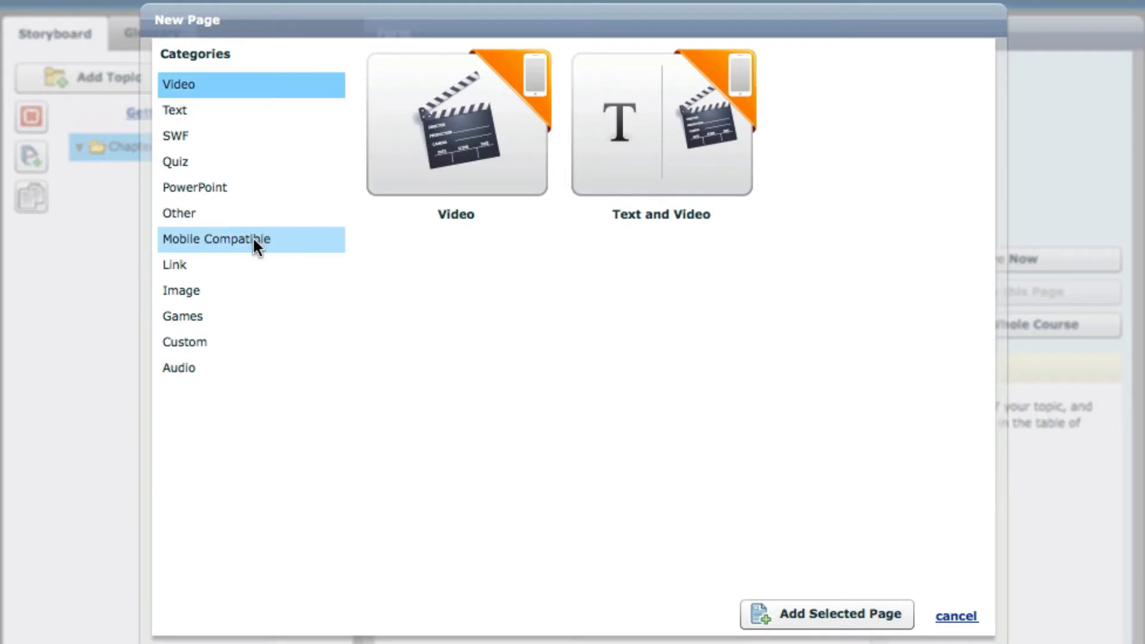
click(511, 70)
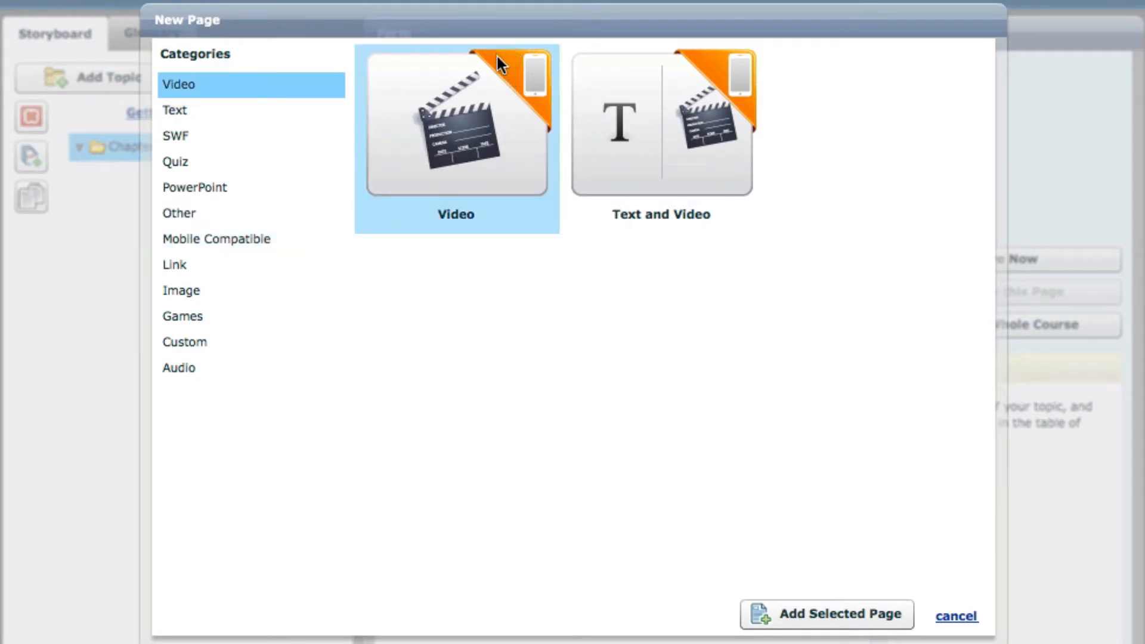
click(560, 70)
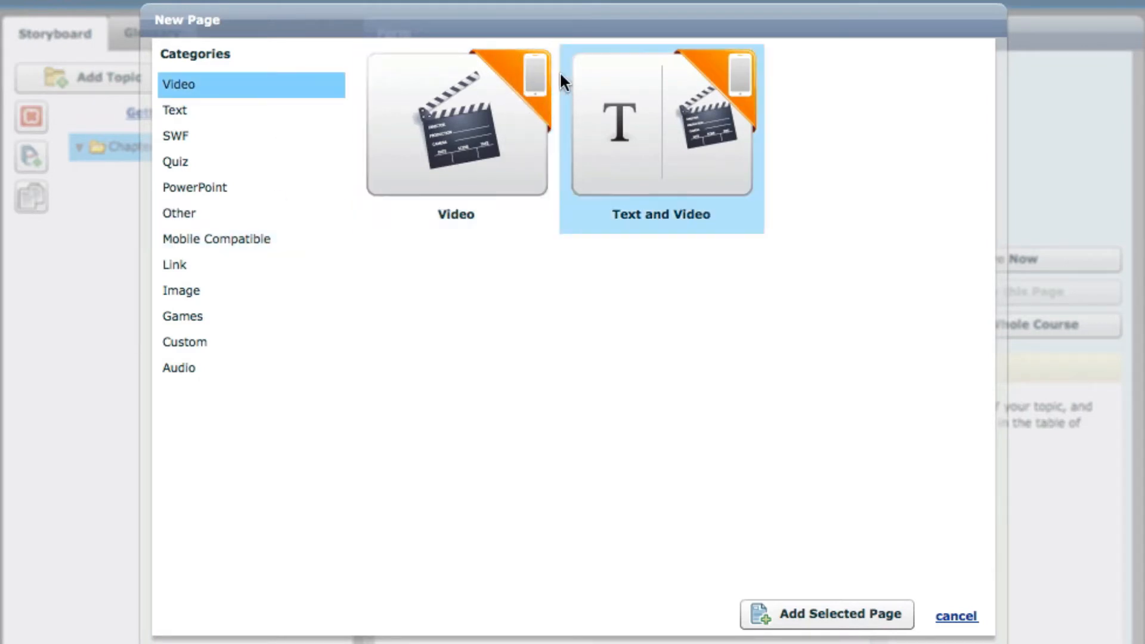
click(524, 57)
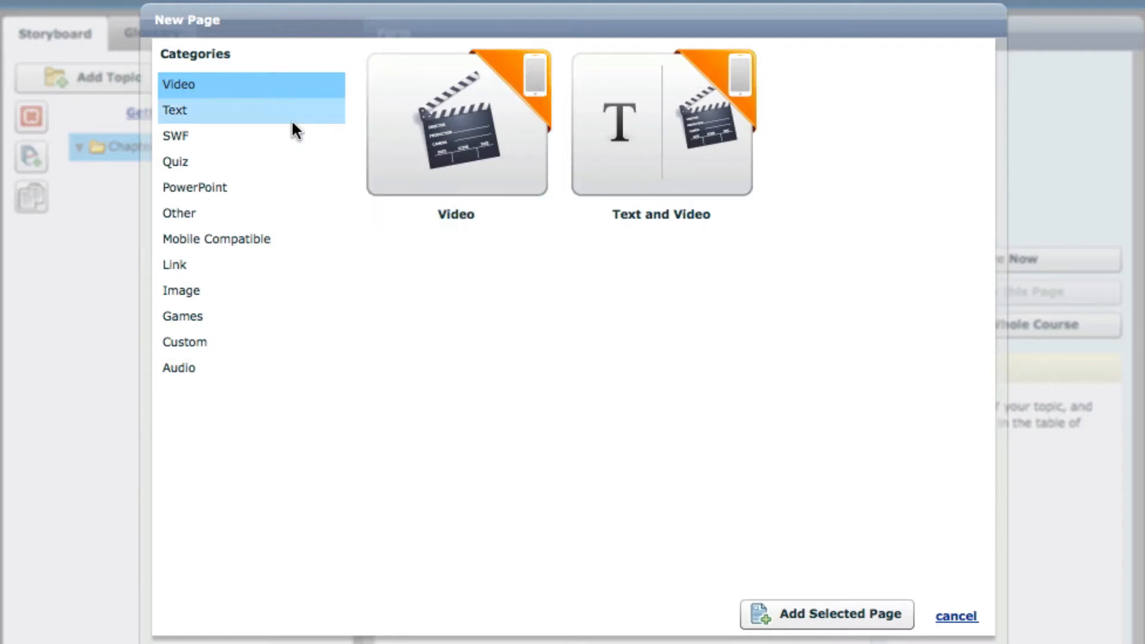
click(256, 233)
click(663, 146)
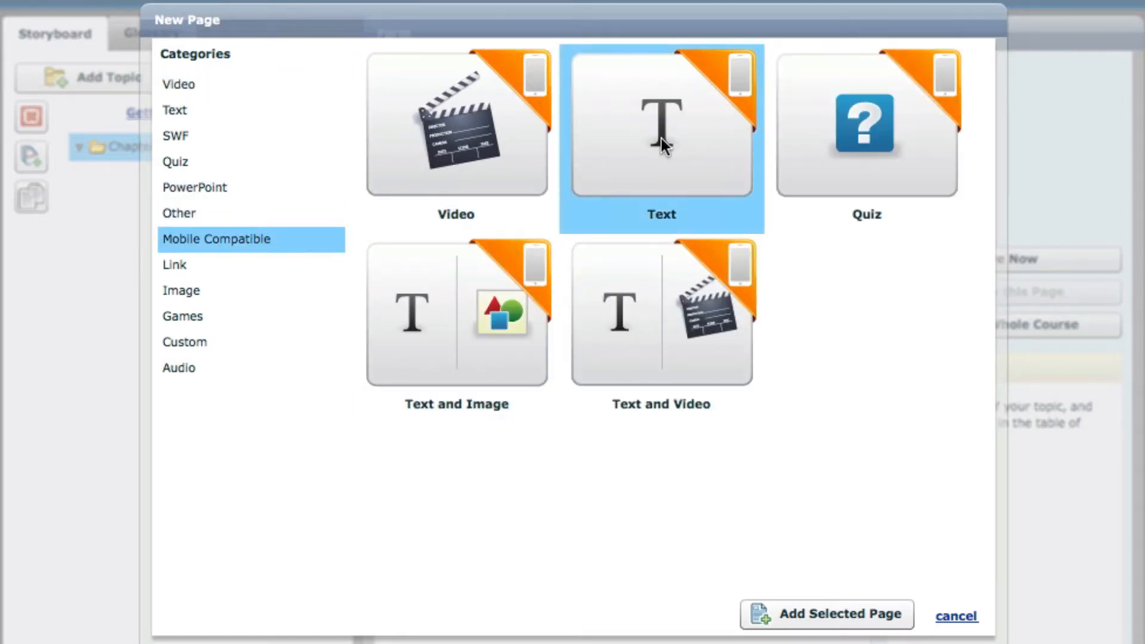
click(872, 618)
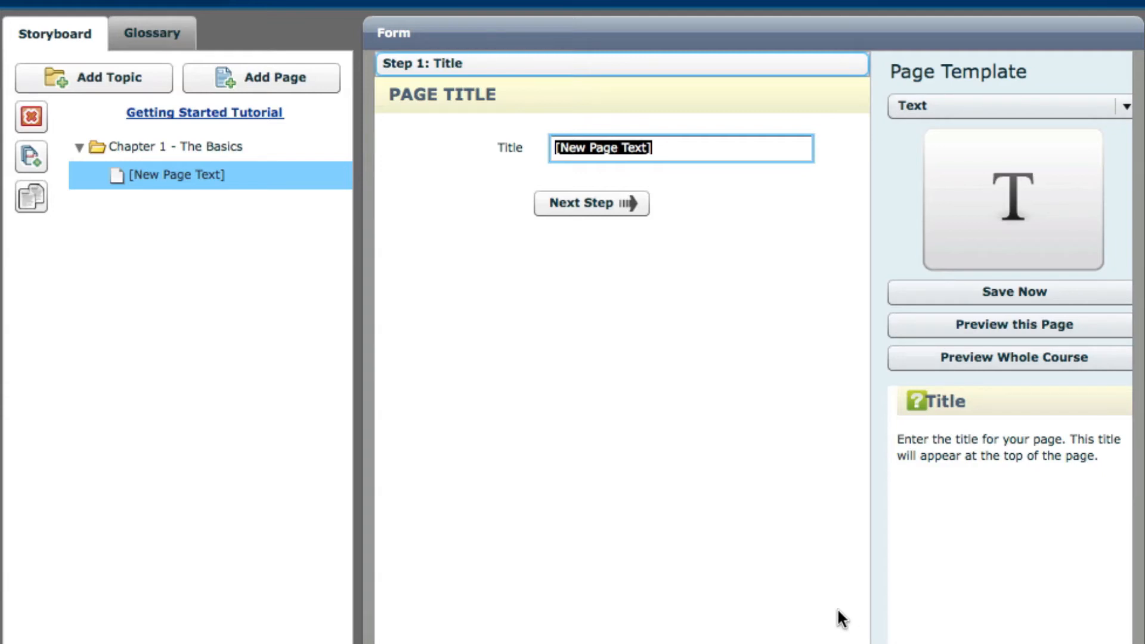
text(Page 1)
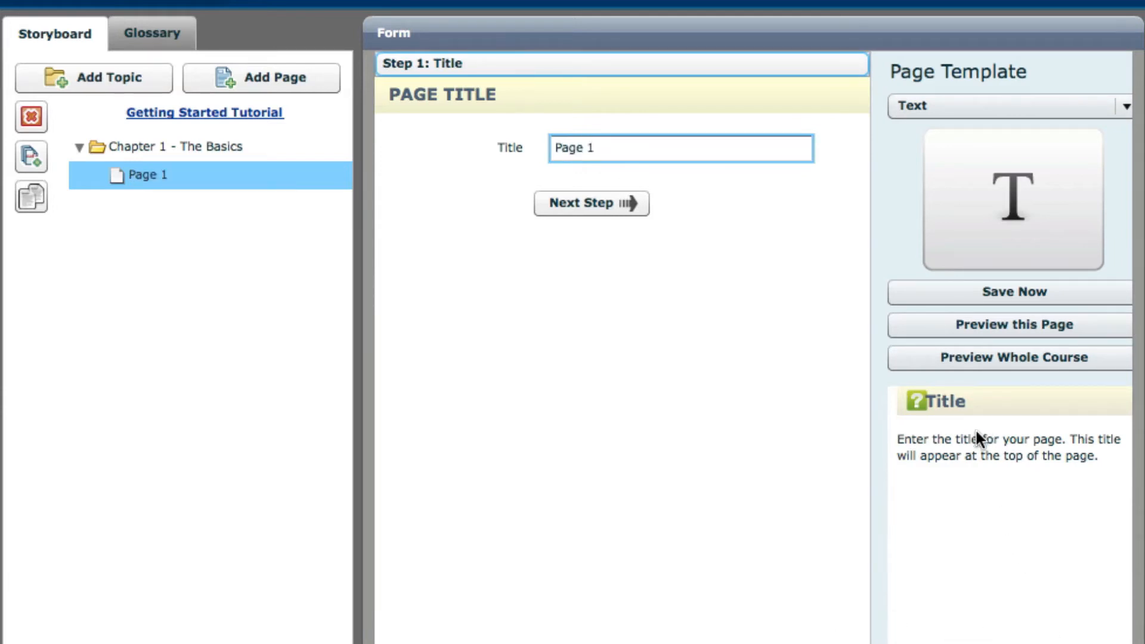
- Enter the page text "This is some sample text to show on the mobile platform." in Page 1's text settings
click(574, 201)
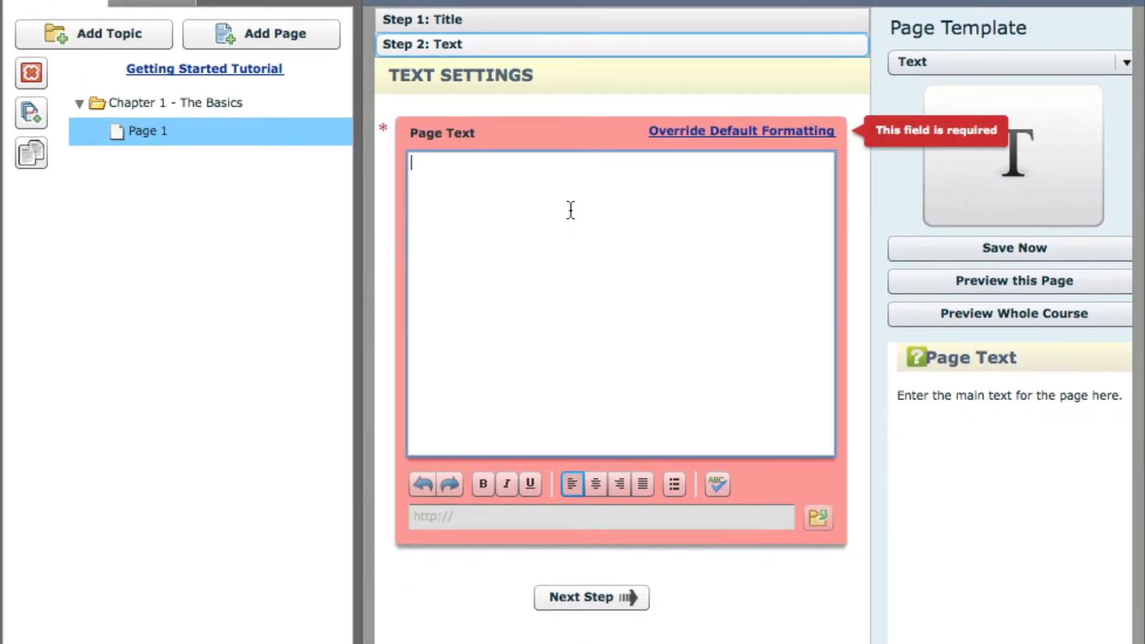
text(This is a)
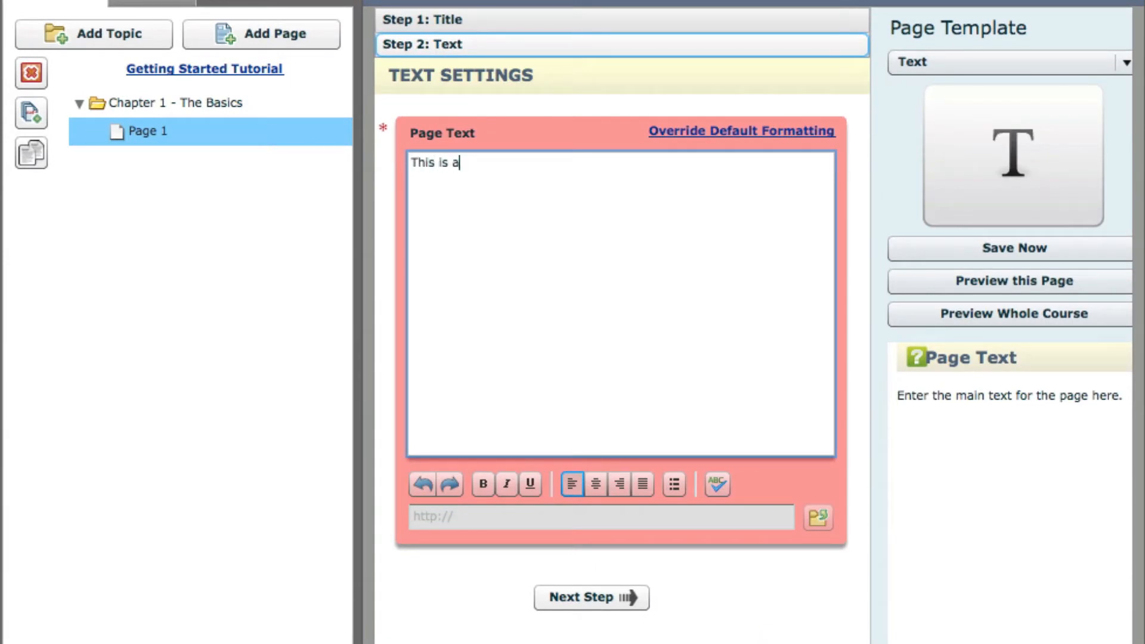
key(BackSpace)
text(some sample text to )
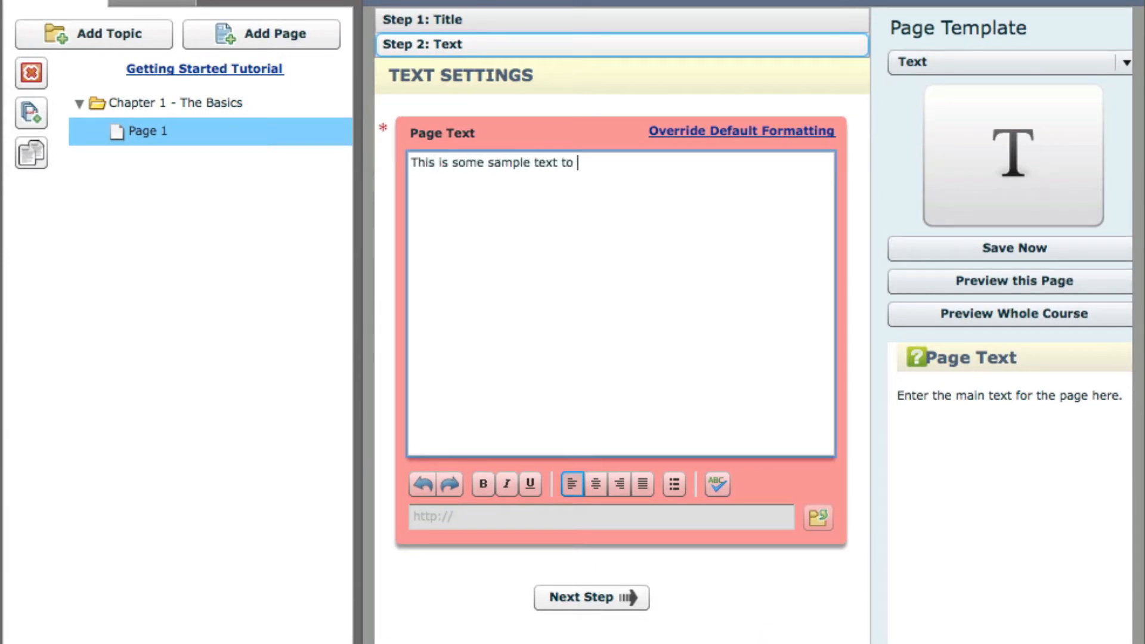
text(show on the m)
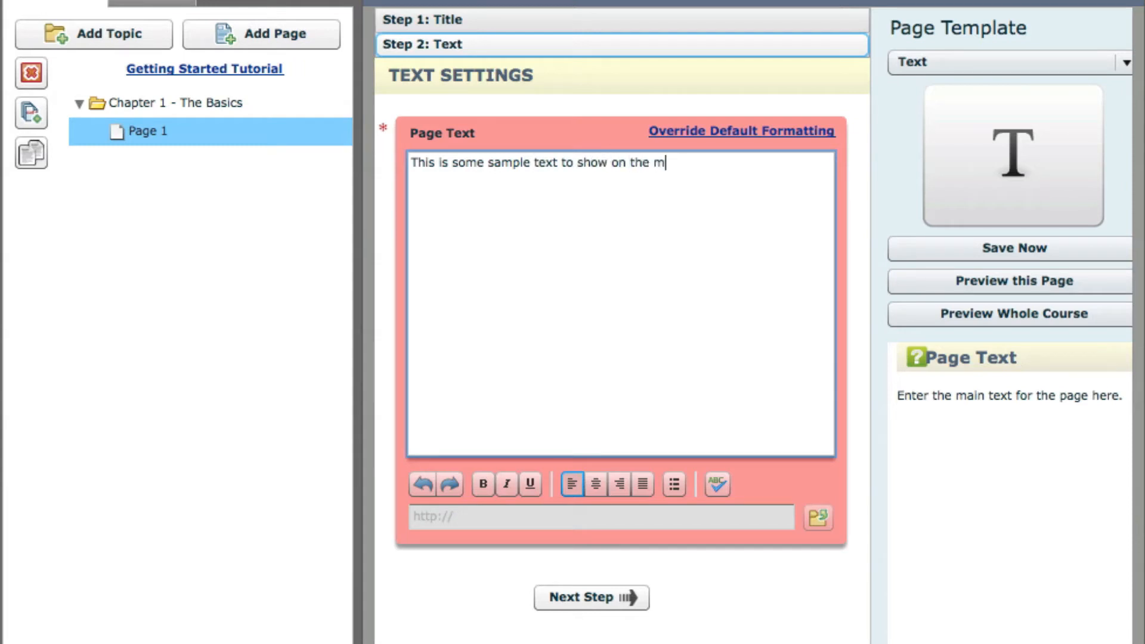
text(obile platform.)
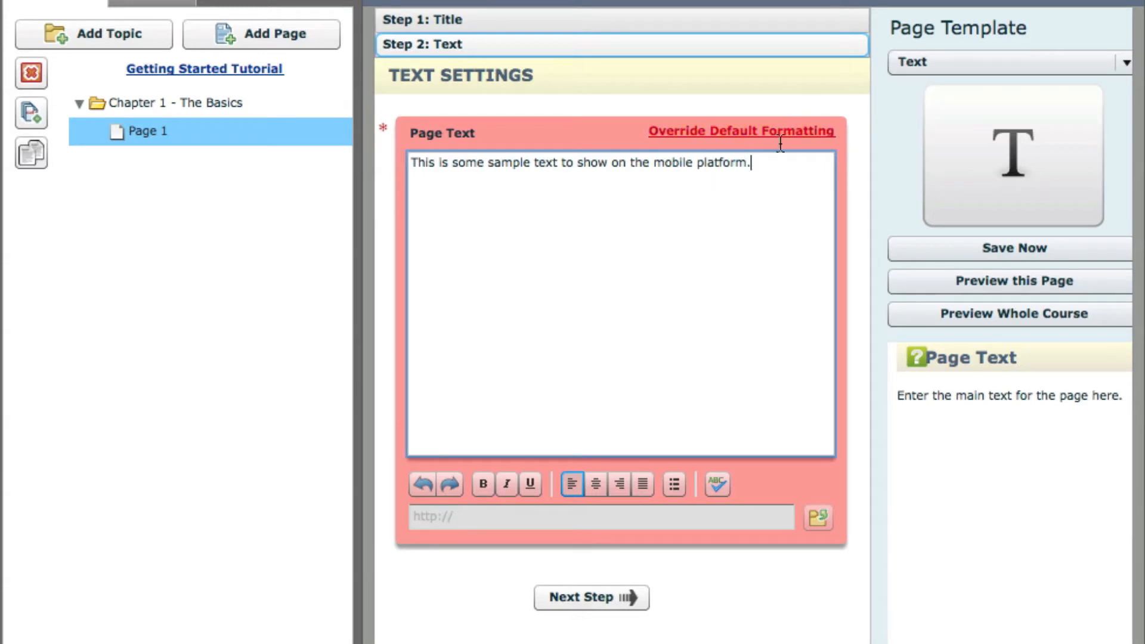
- Select "mobile platform." in the page text and override the default formatting for the text
drag(759, 162, 653, 162)
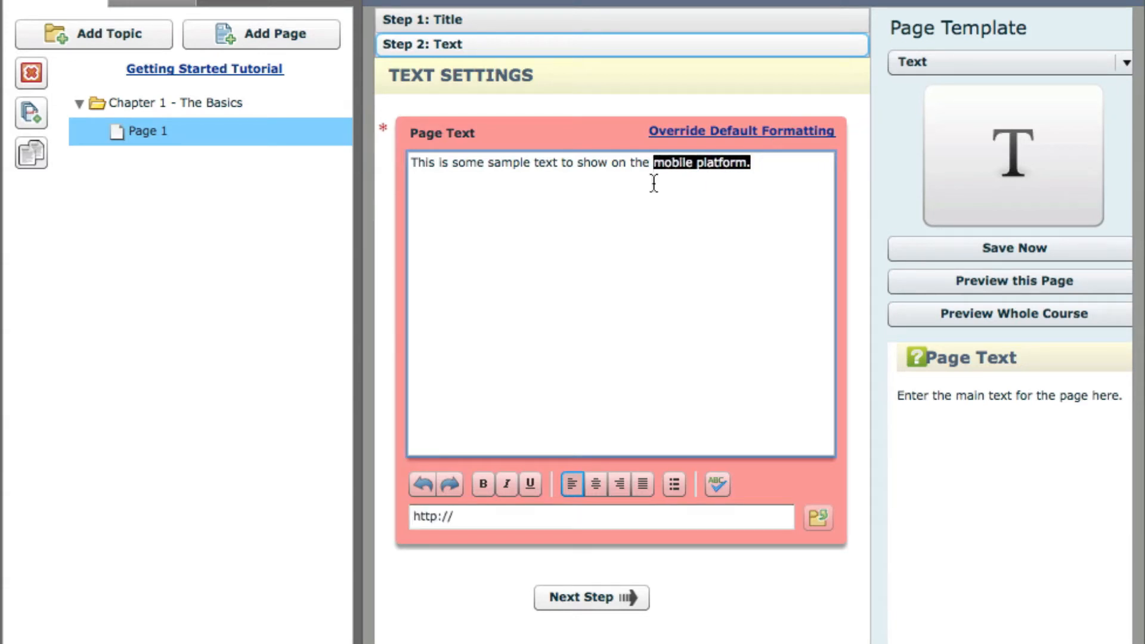
click(462, 518)
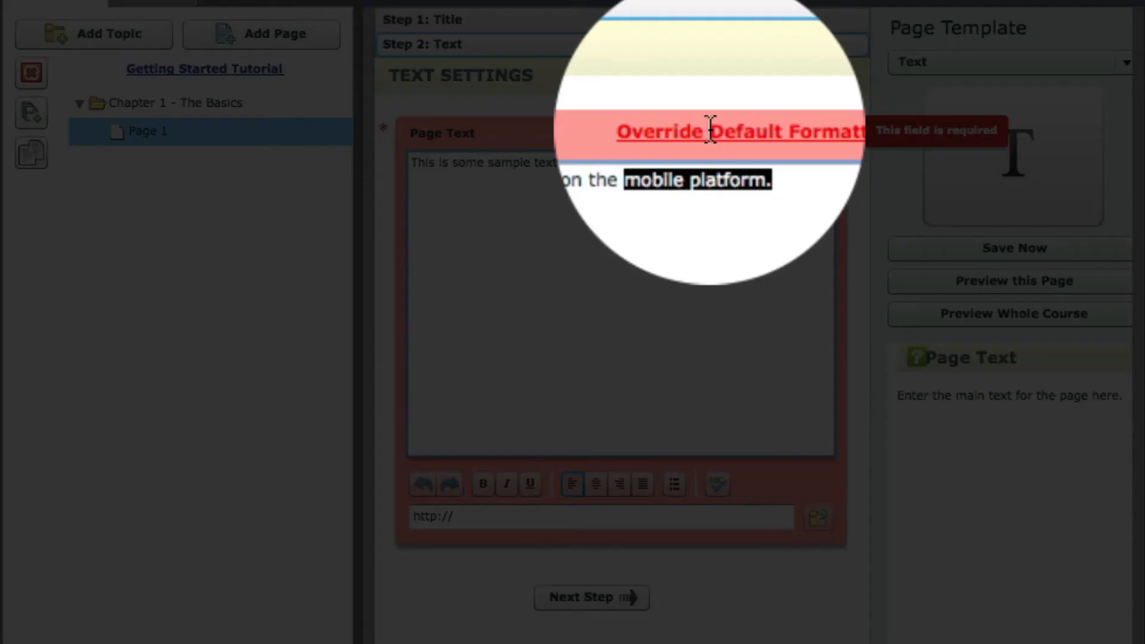
click(710, 130)
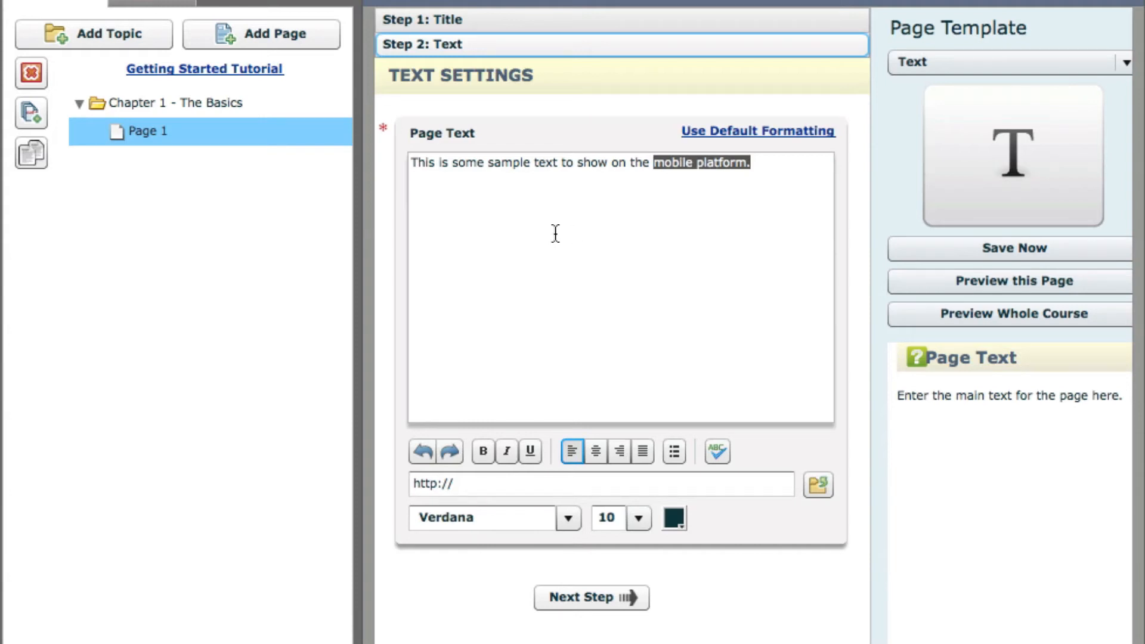
- Add the note "Keep in mind this part of the page" with note type Note, and continue to the advanced settings
click(615, 598)
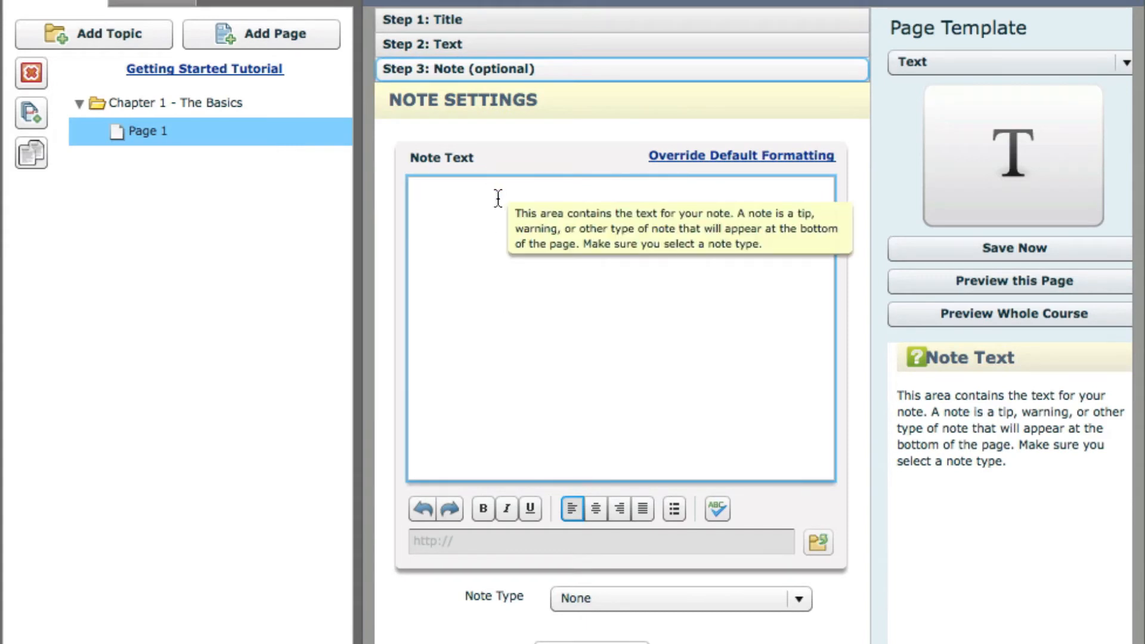
text(Keep)
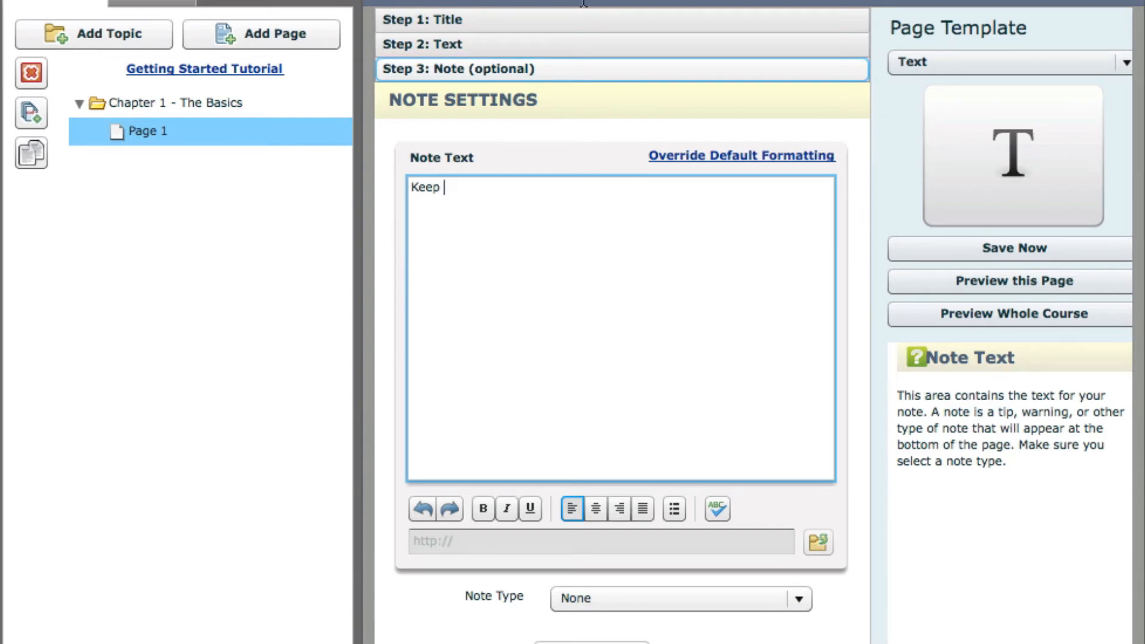
text(in mind t)
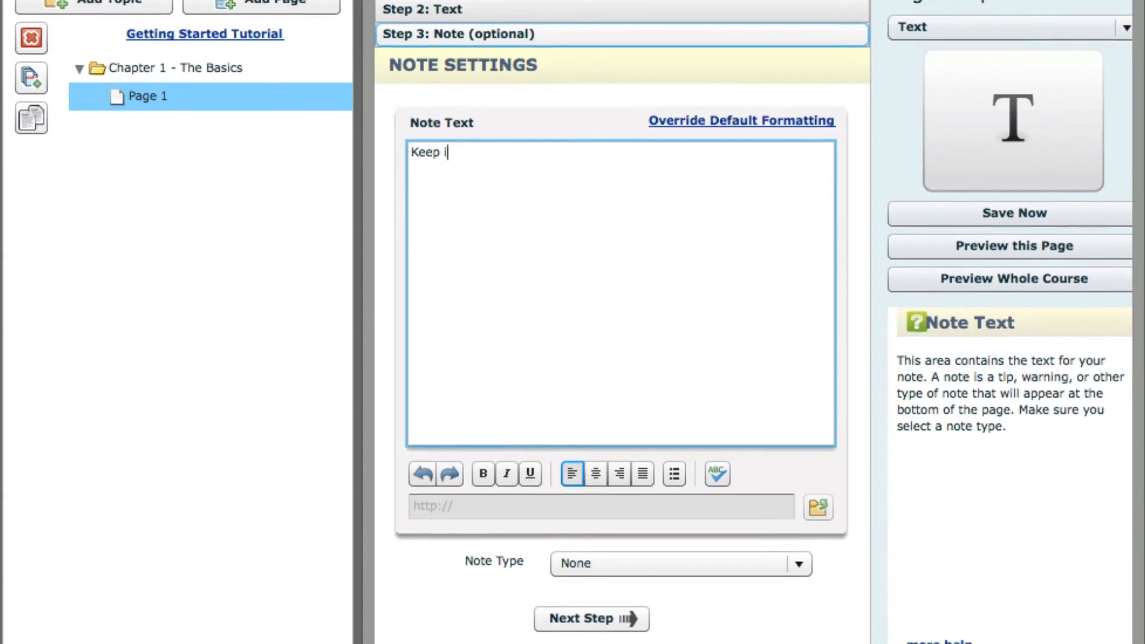
text(his p)
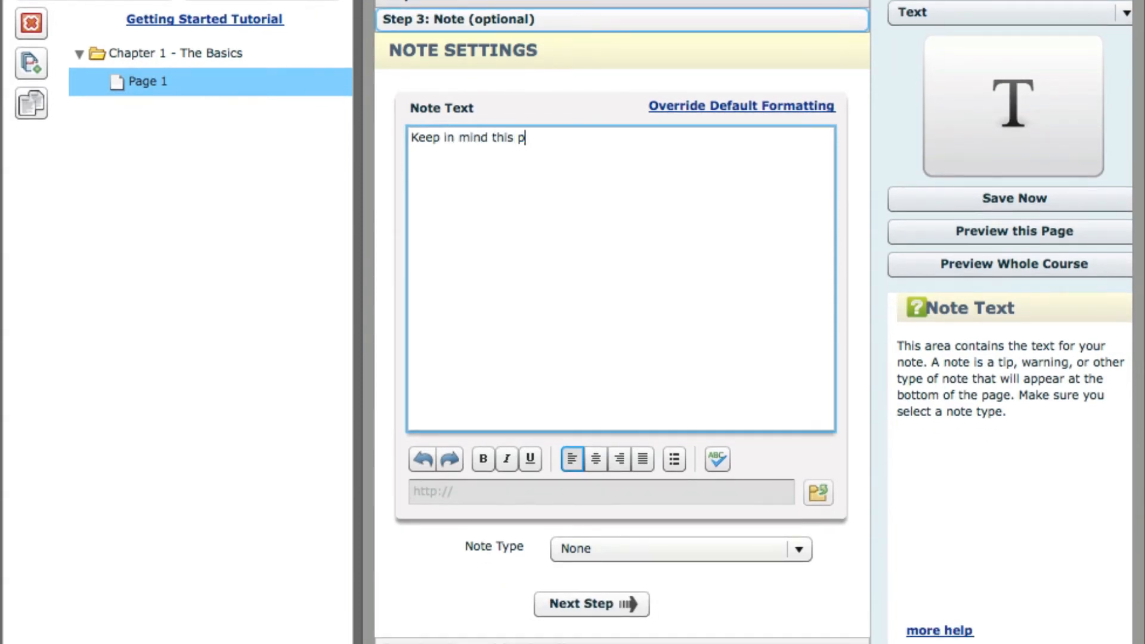
text(art of the page)
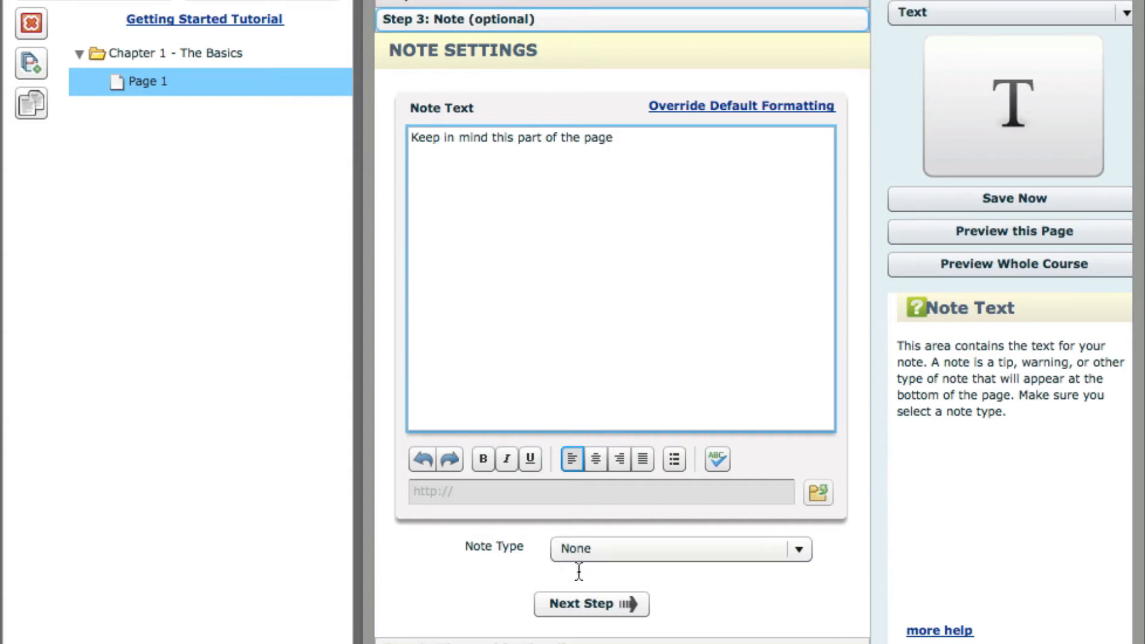
click(583, 549)
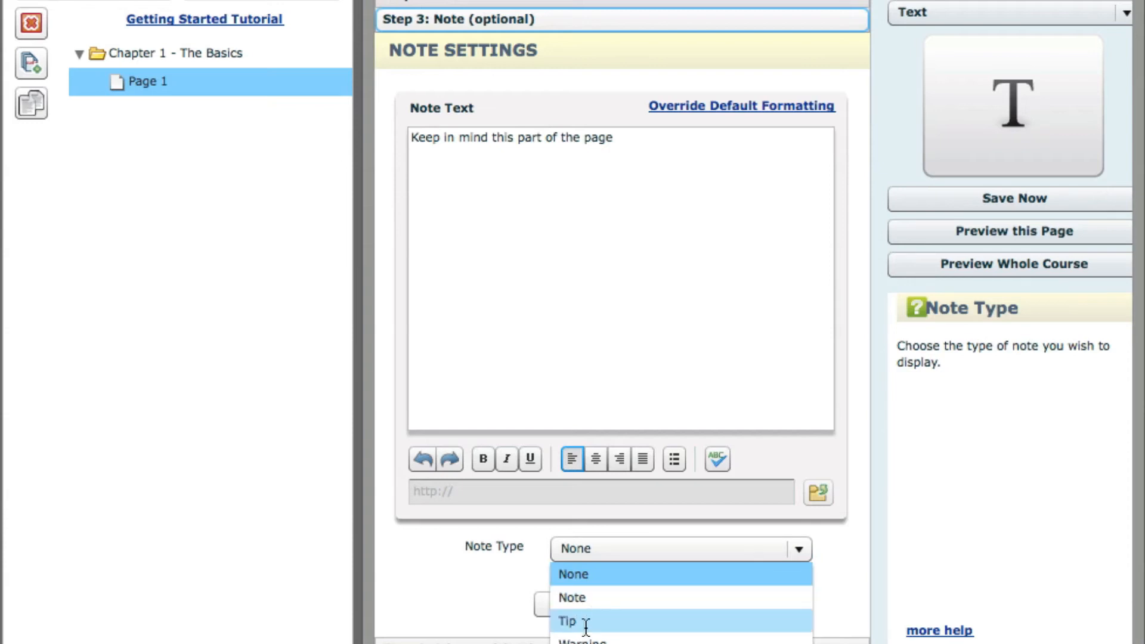
click(595, 596)
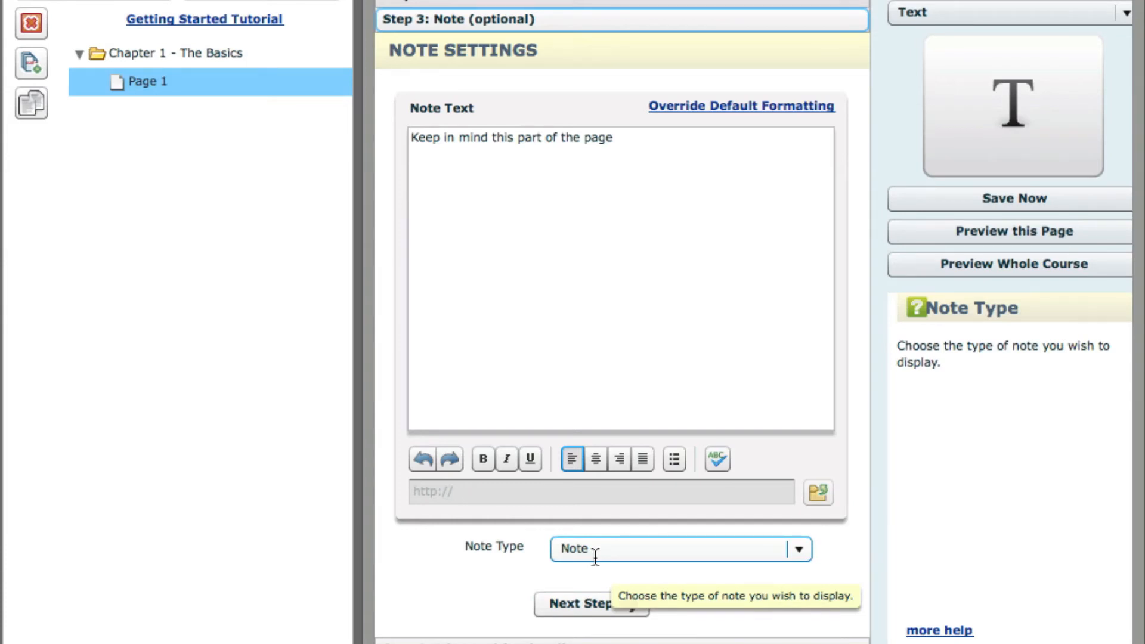
click(574, 605)
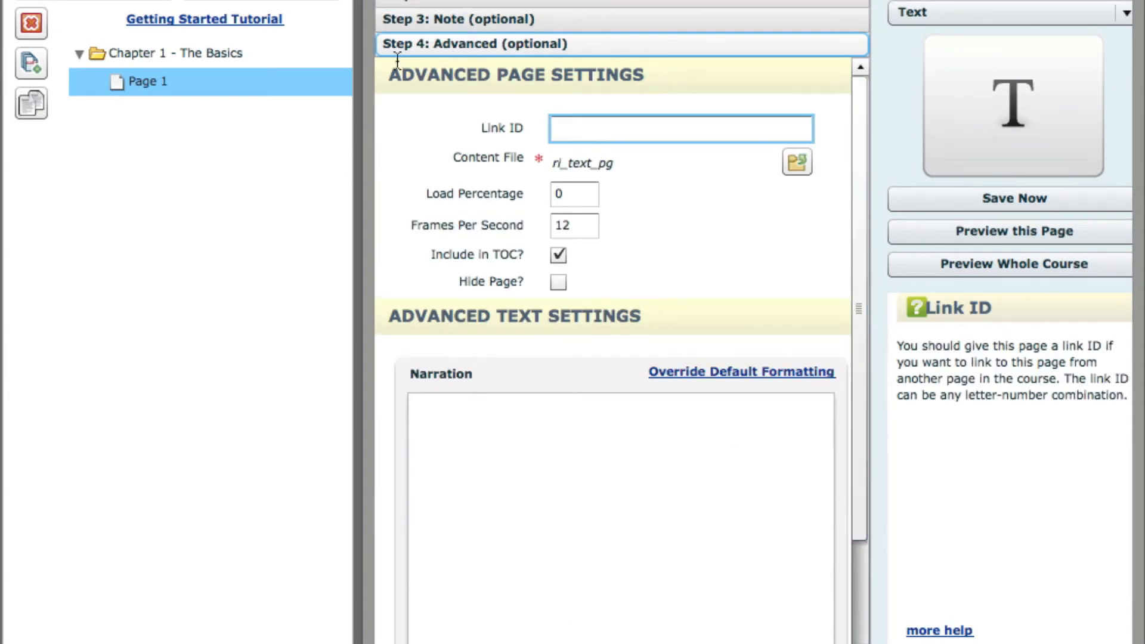
- Enter the narration "Narration text will go here." in Page 1's advanced text settings
scroll(690, 77, down, 3)
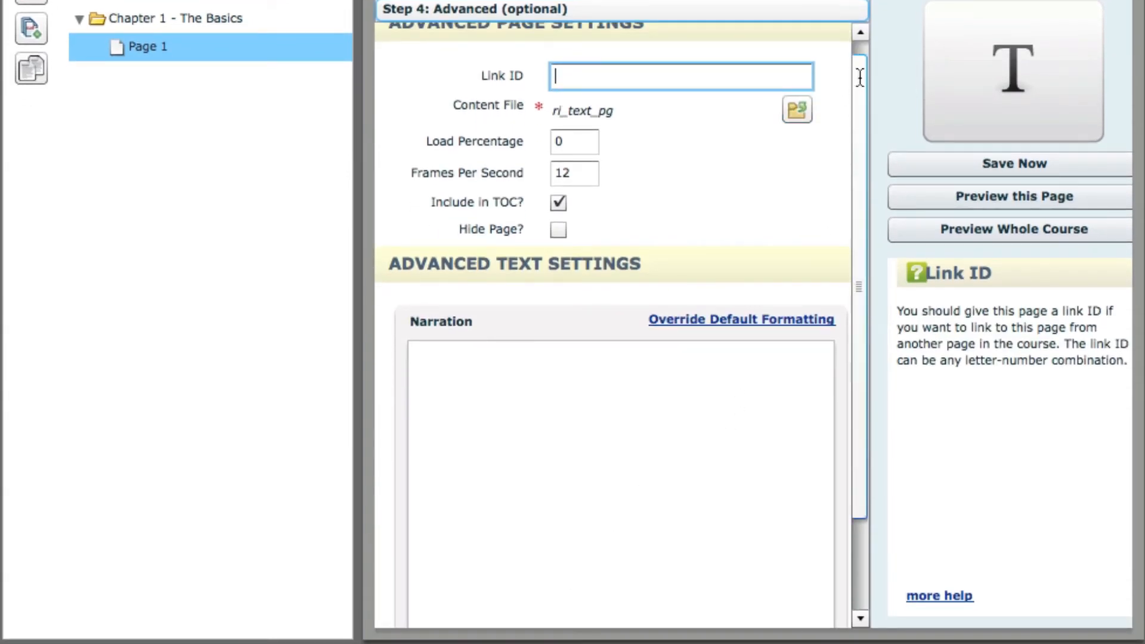
scroll(860, 77, down, 5)
click(628, 376)
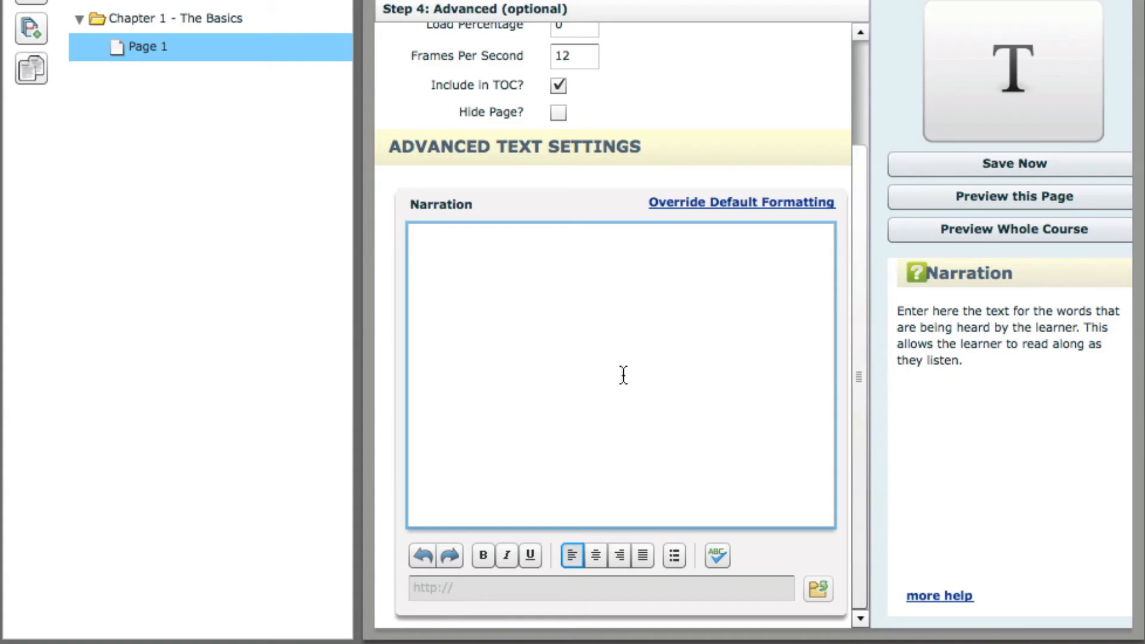
text(Narration text will)
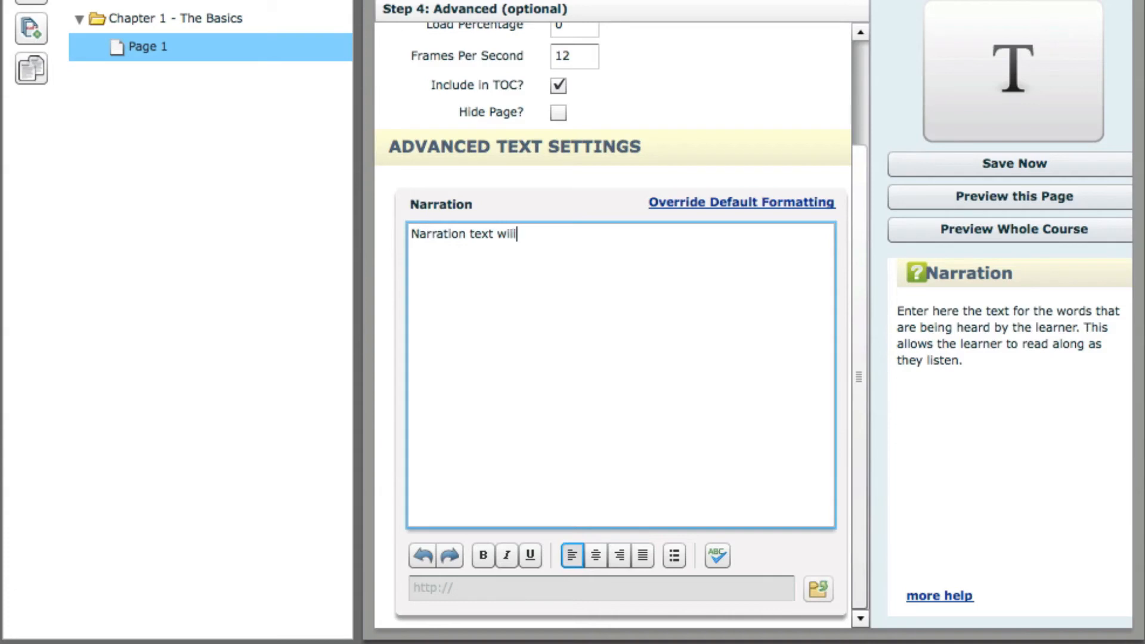
text( go here.)
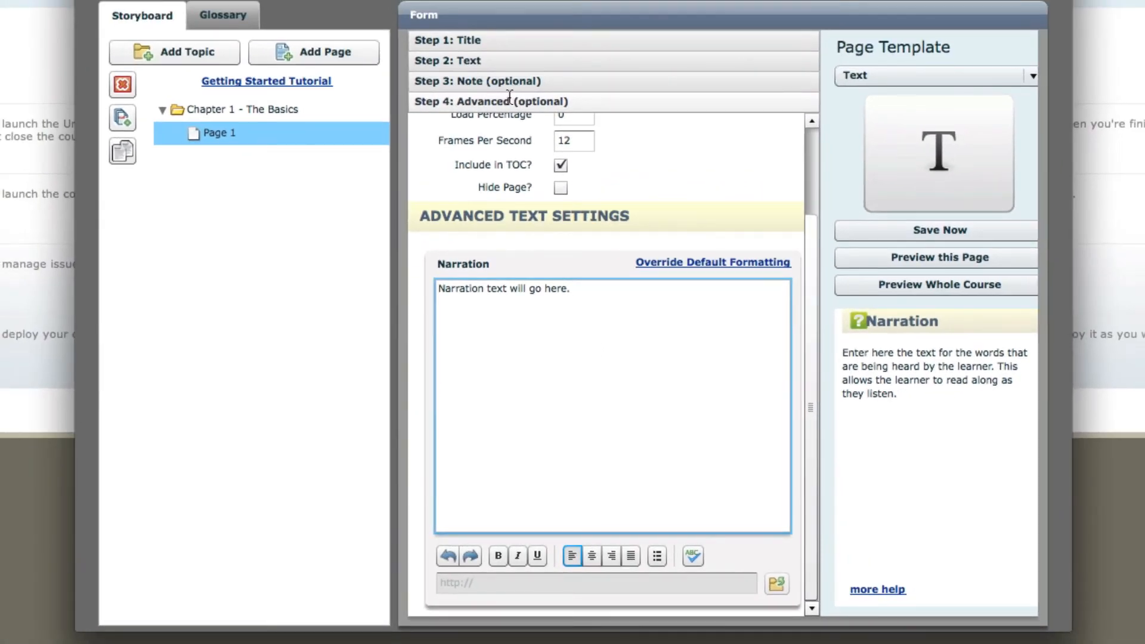
- Add a page to Chapter 1 from the mobile-compatible Text and Image template, title it "Page 2" and continue to its text settings
click(336, 52)
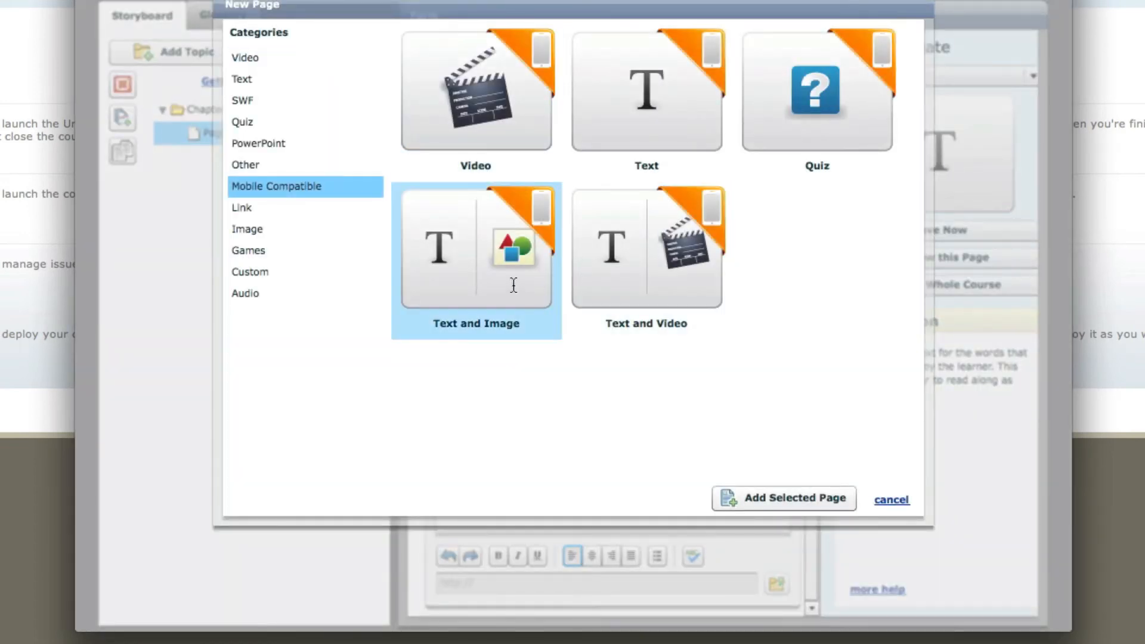
click(504, 265)
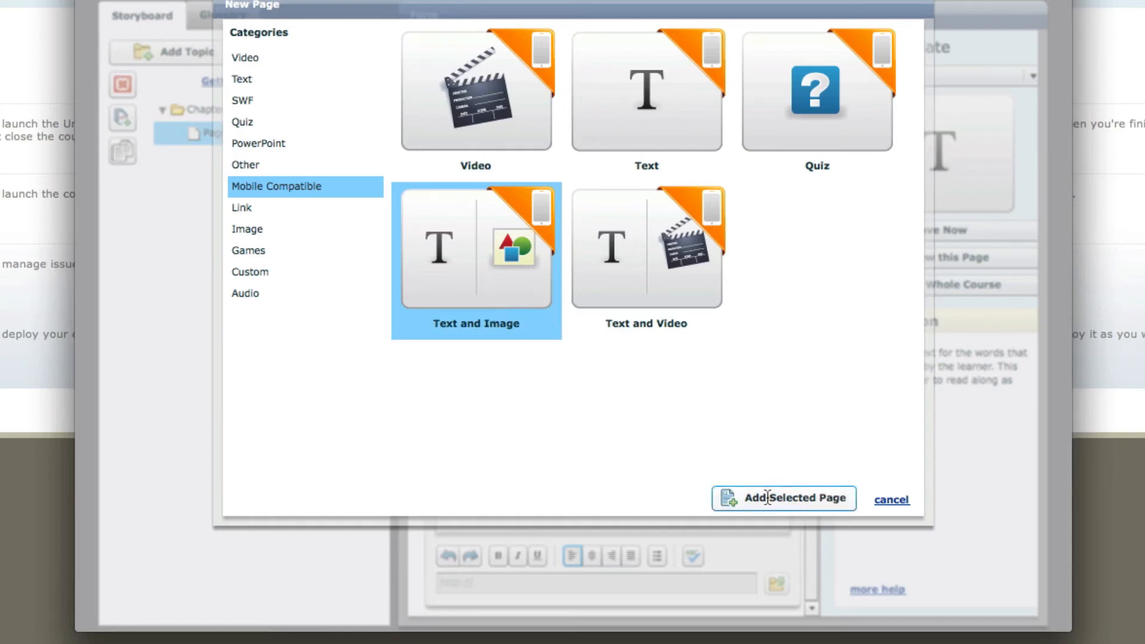
click(827, 497)
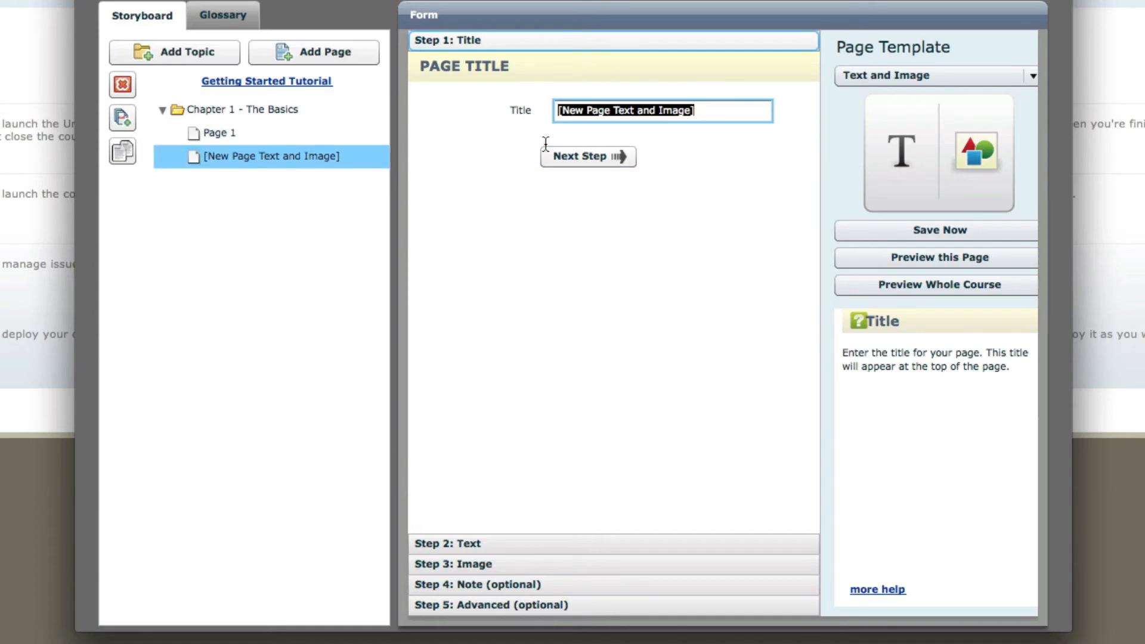
text(Page 2)
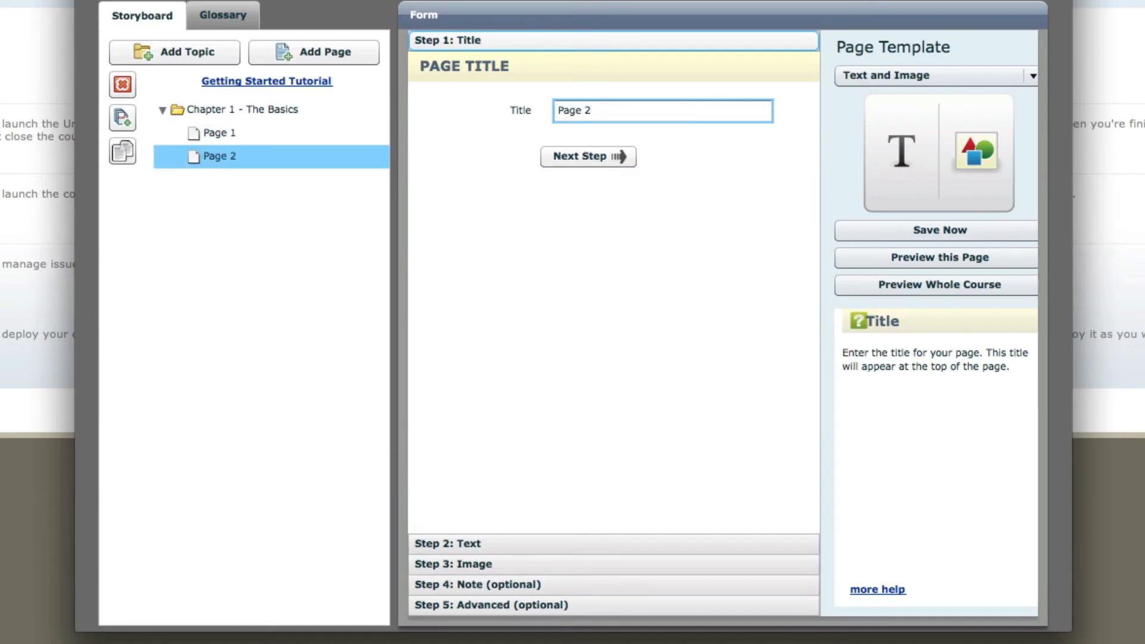
click(577, 156)
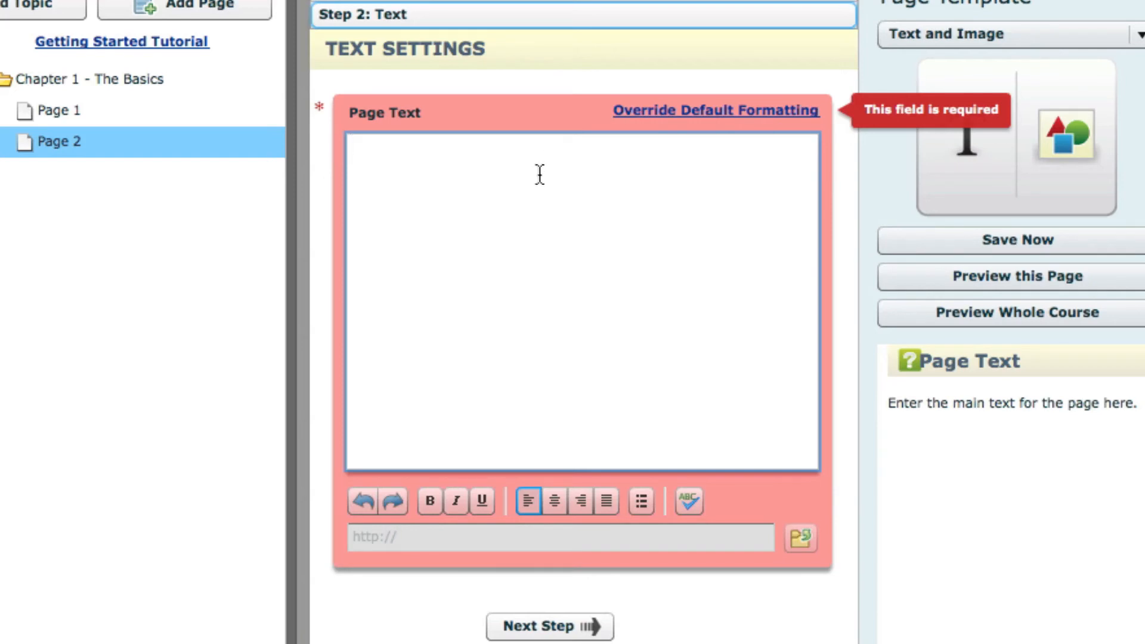
- Enter "This is the page text that will display for this page. All you have to do is type this out." as Page 2's text and continue
text(This i)
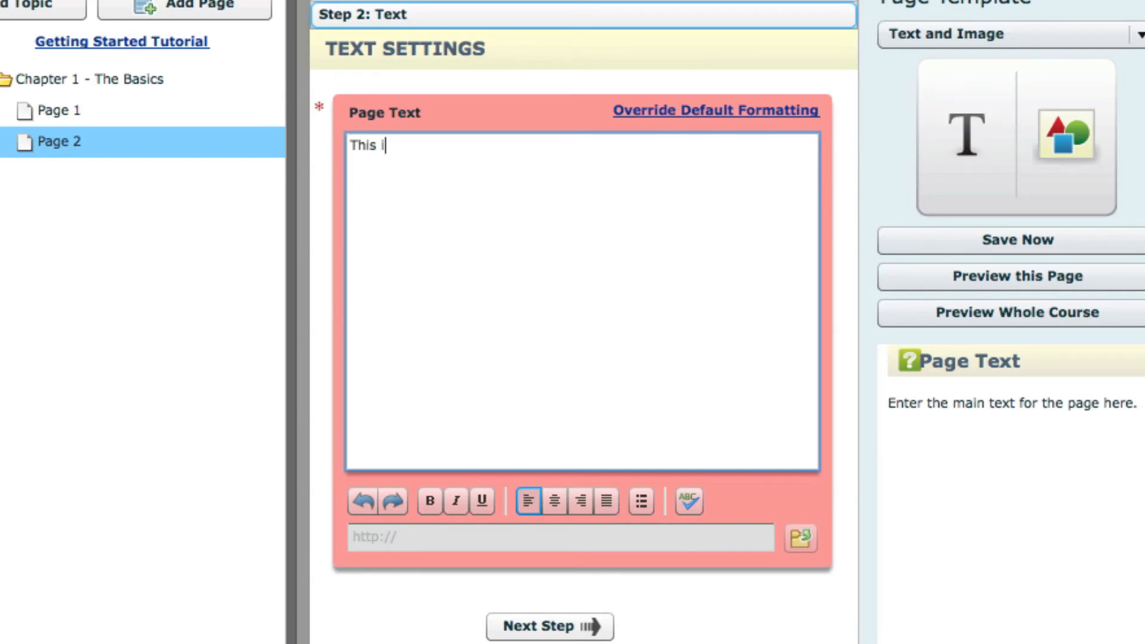
text(s the page text t)
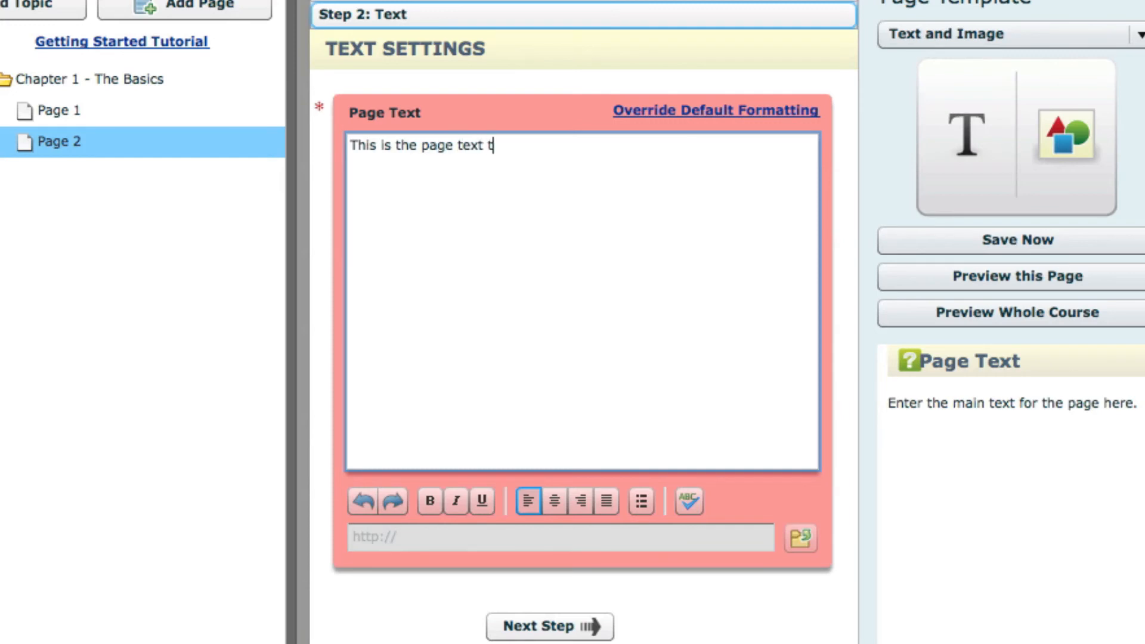
text(hat will display )
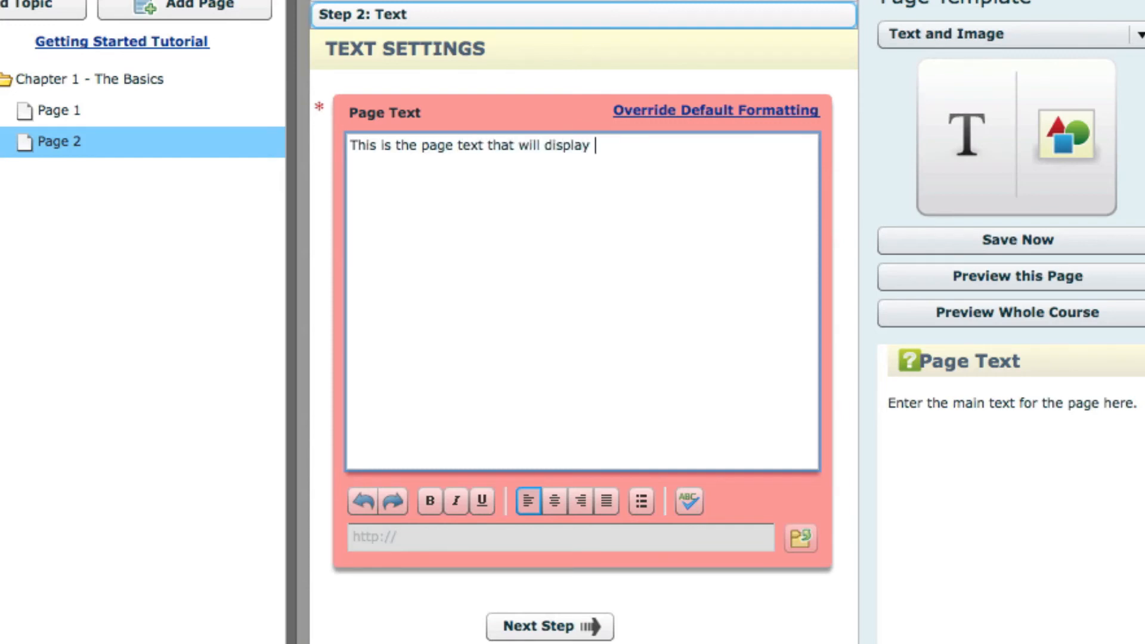
text(for this page. )
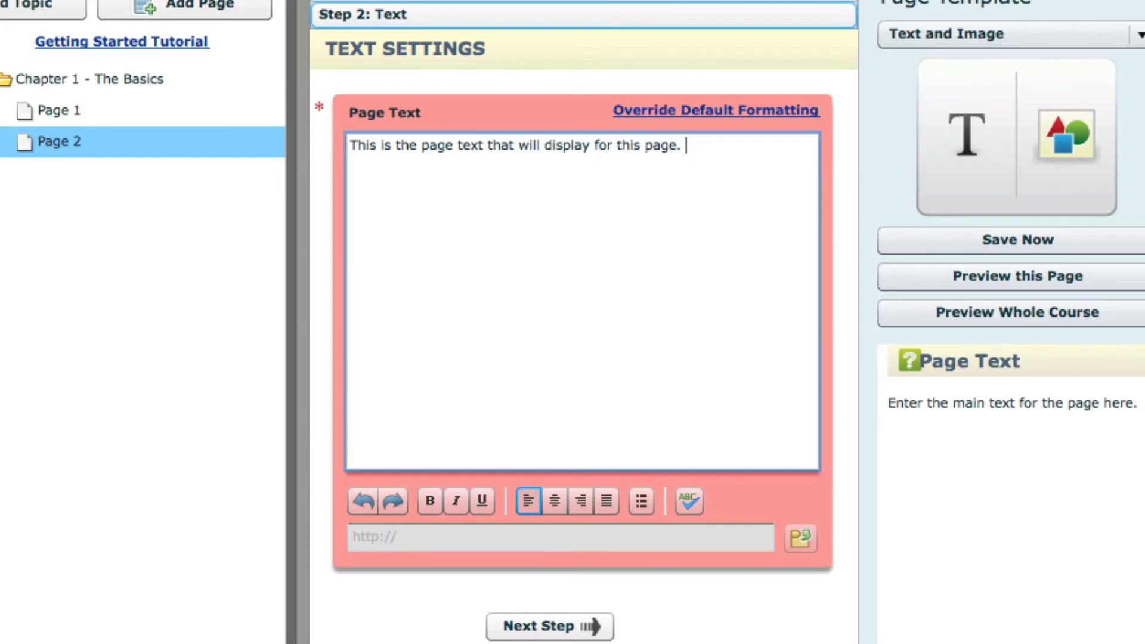
text(All you have to do)
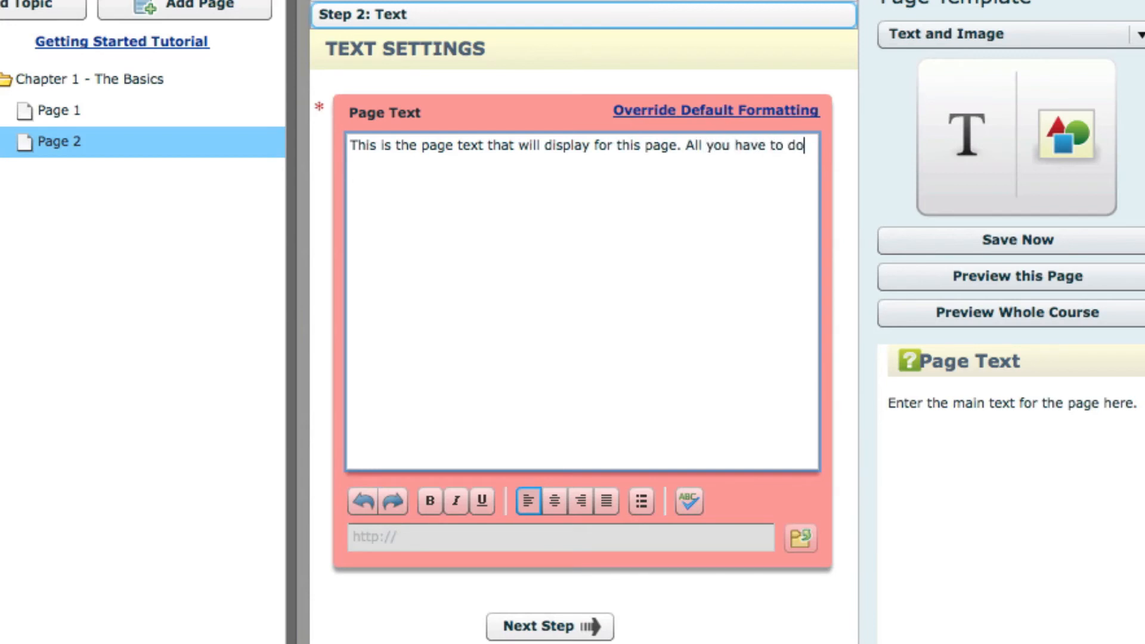
text( is type this o)
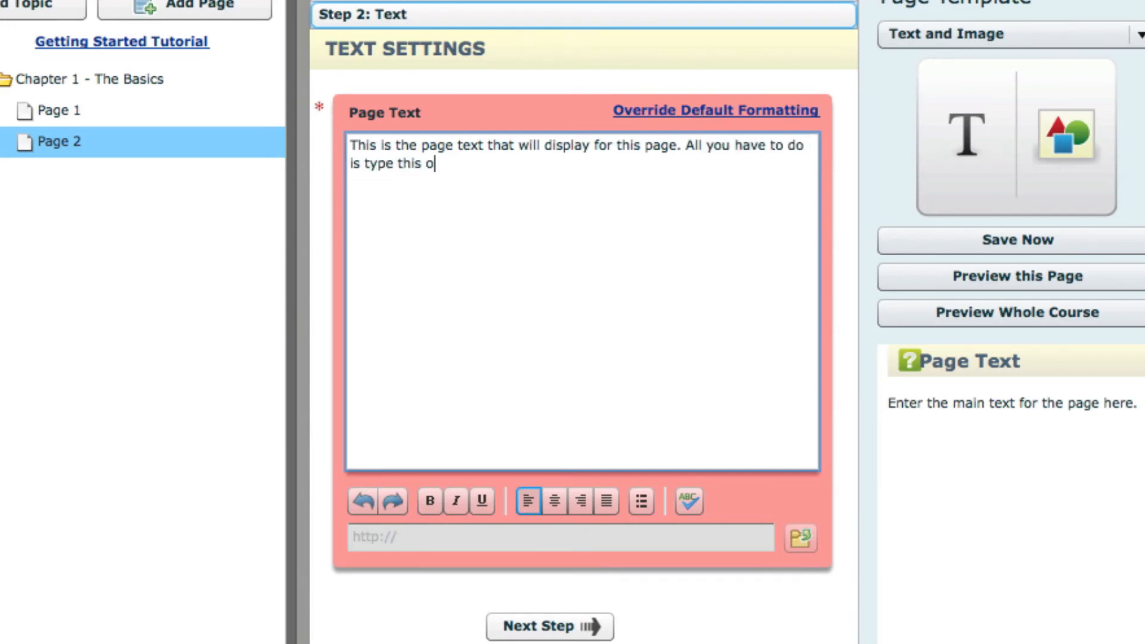
text(ut.)
click(679, 539)
click(529, 631)
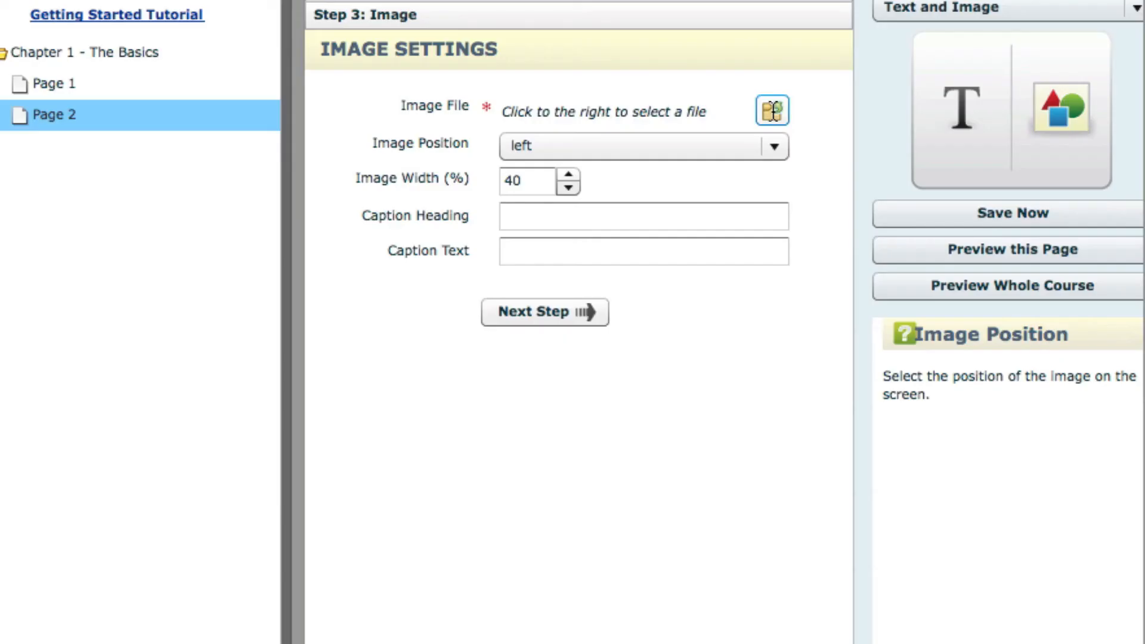
- Insert the image 061.jpg from the media library as Page 2's image file
click(772, 111)
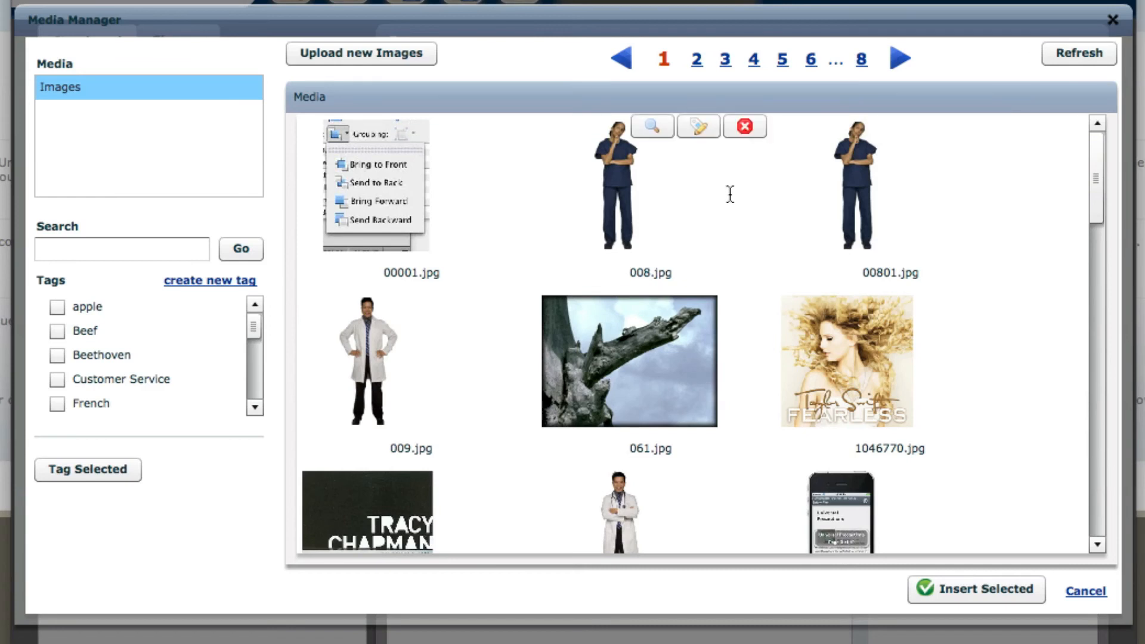
mouse_move(56, 305)
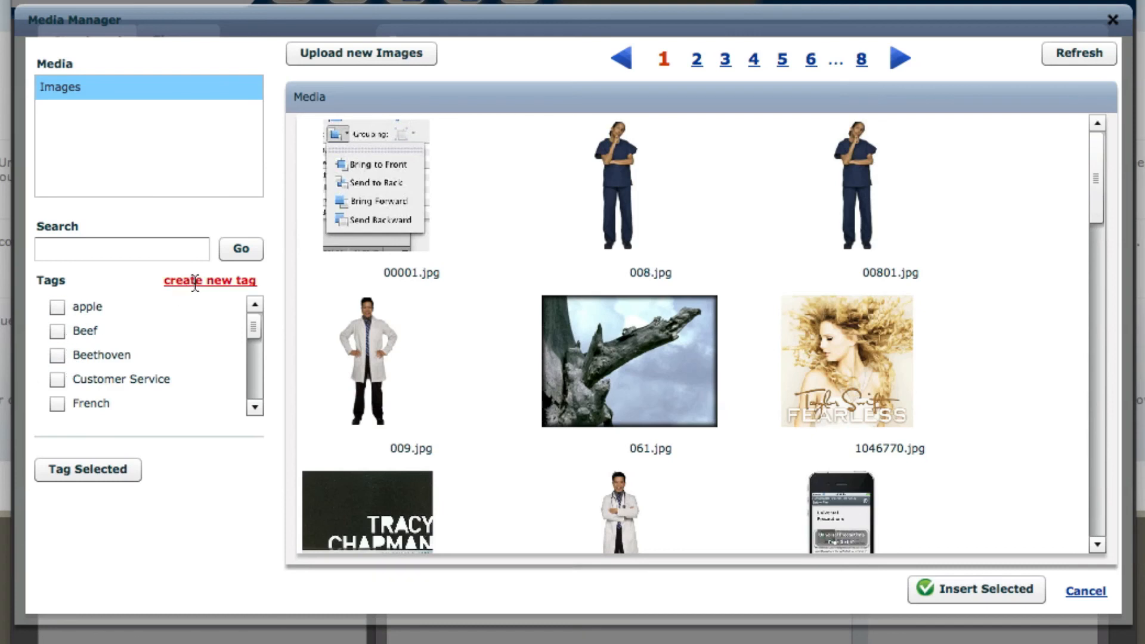
mouse_move(900, 390)
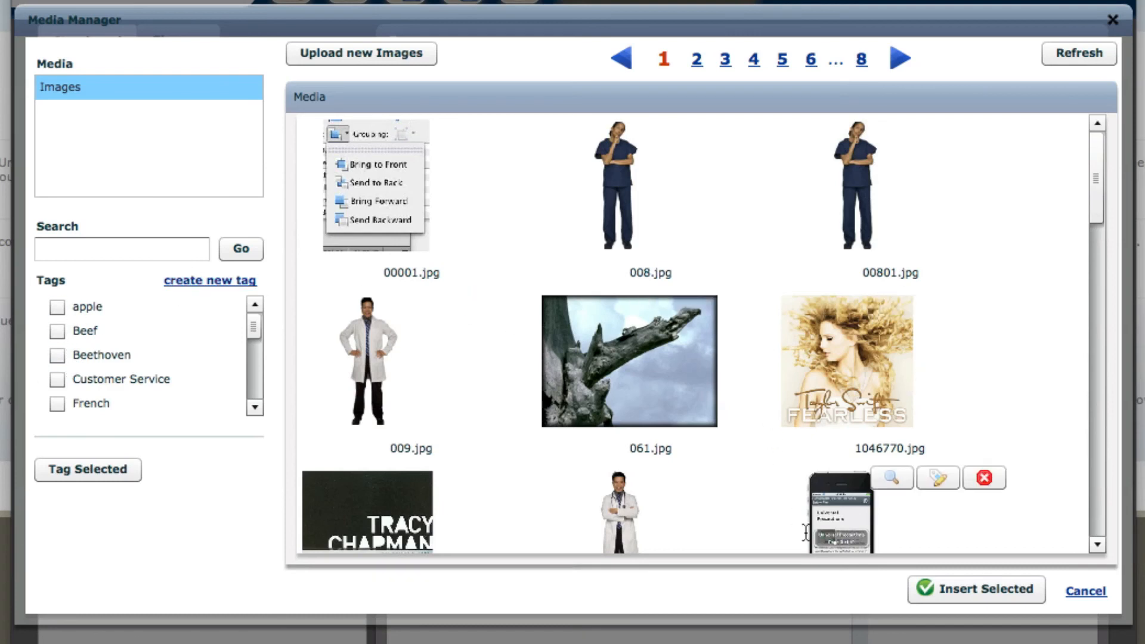
click(639, 390)
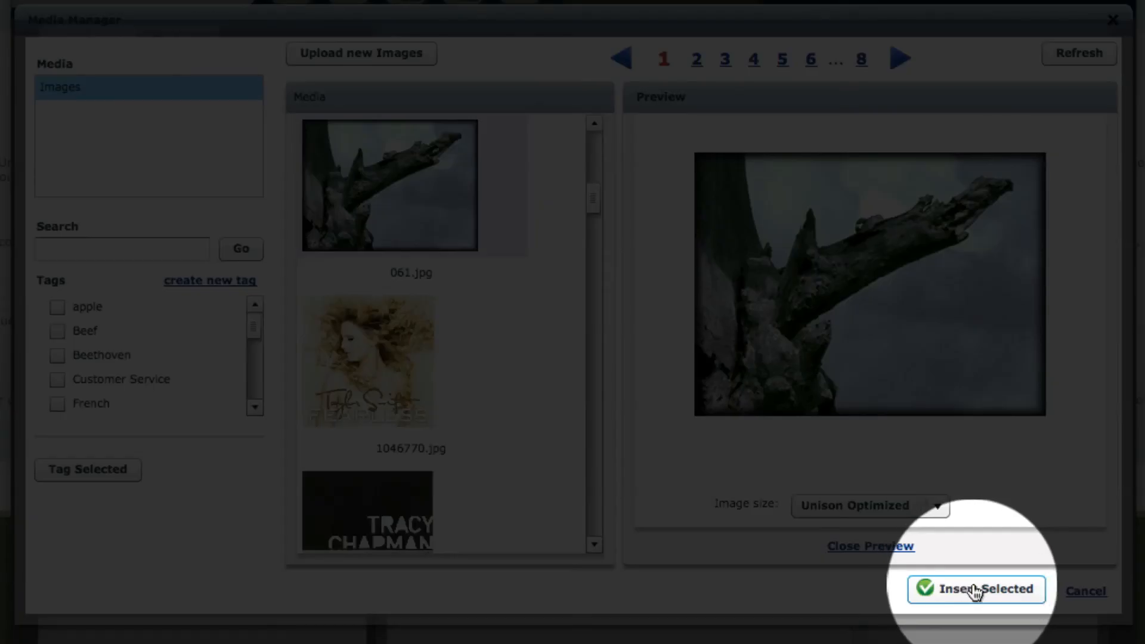
click(974, 591)
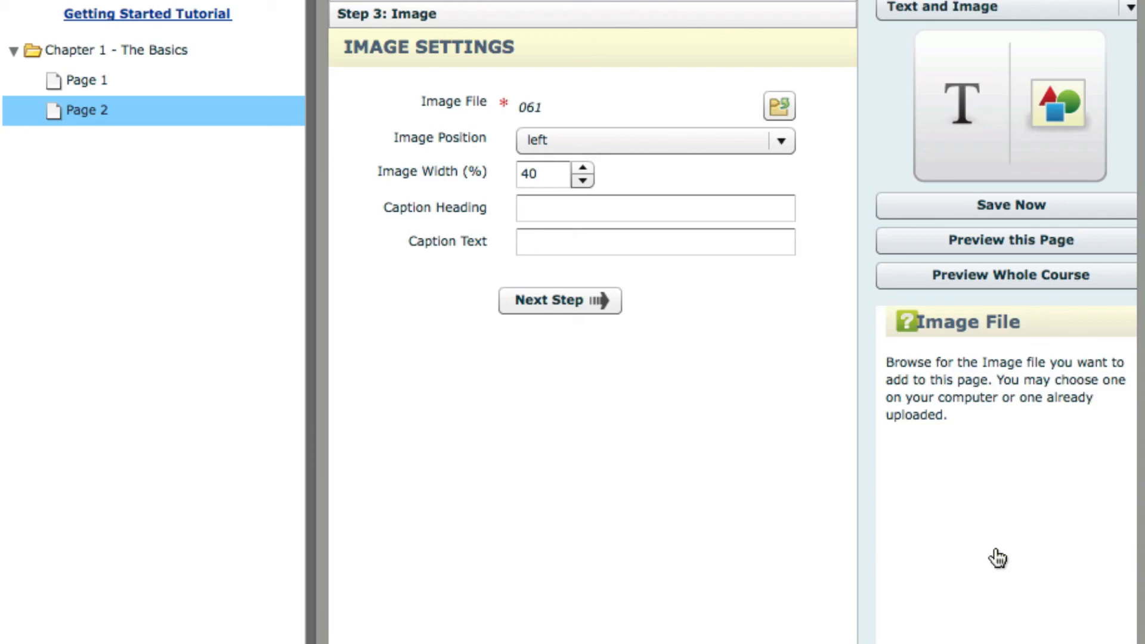
- Review Page 2's image width and position options, its note settings, and its page text
double_click(549, 183)
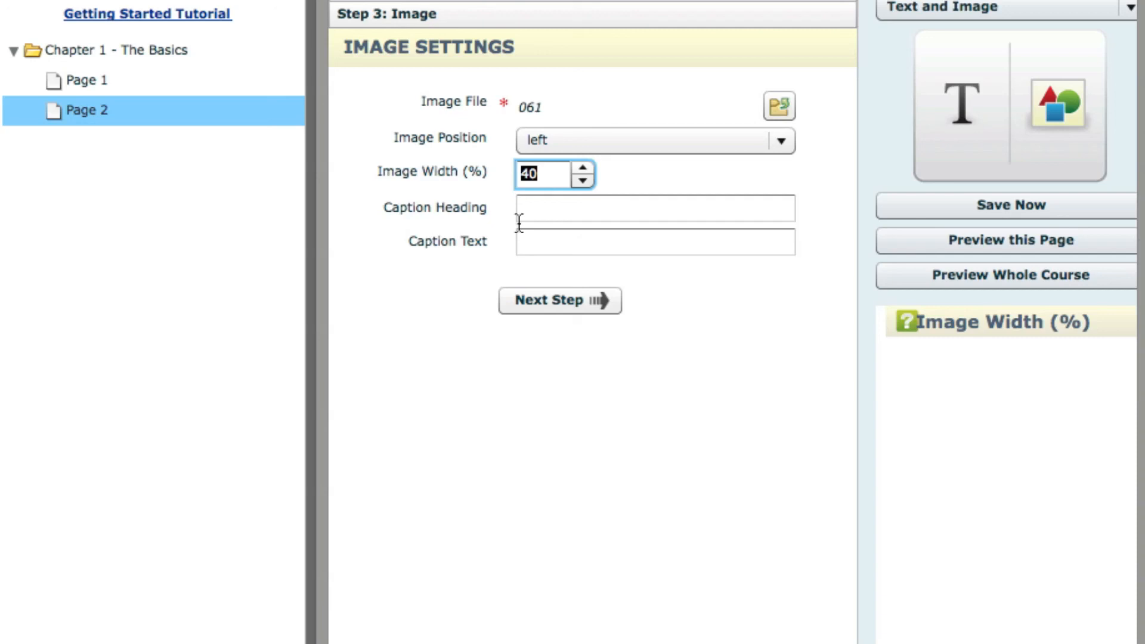
click(553, 141)
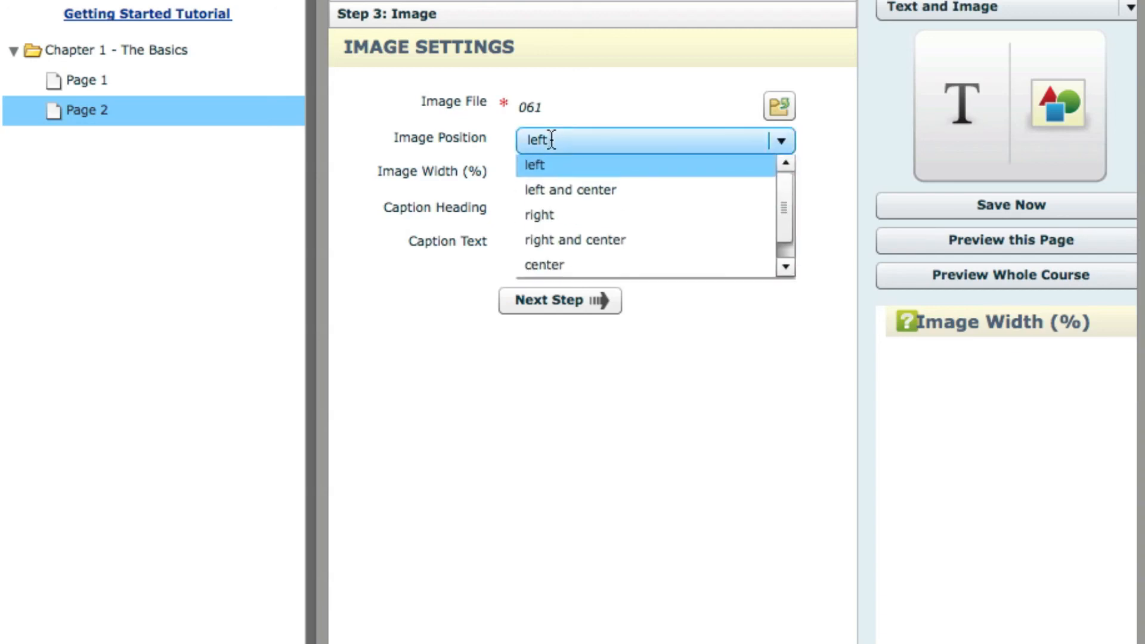
click(442, 146)
click(560, 300)
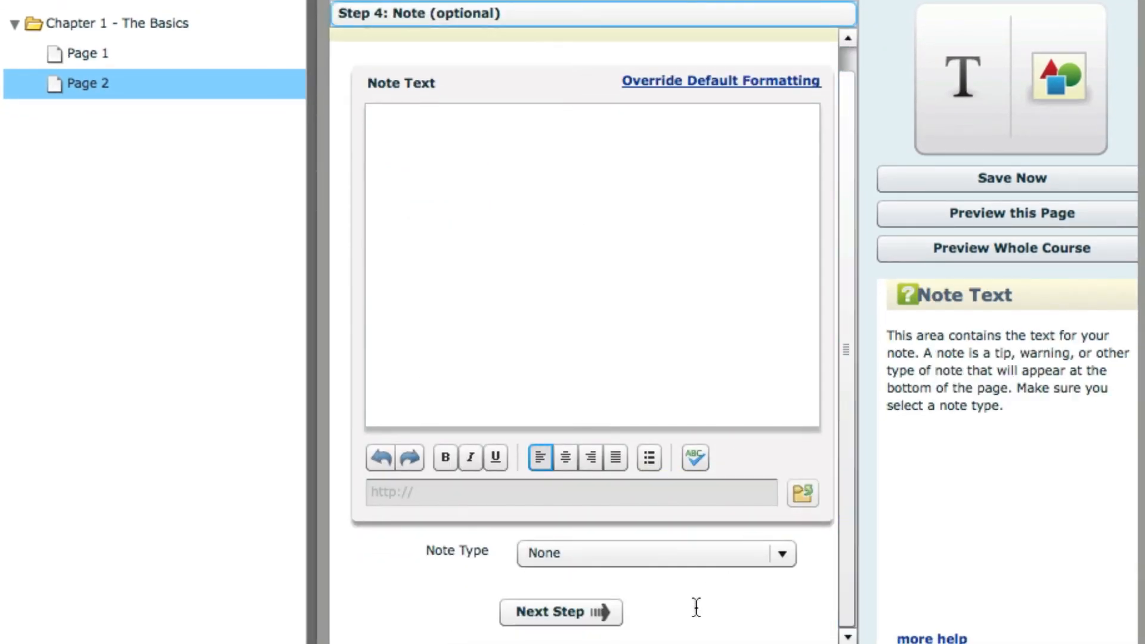
click(521, 69)
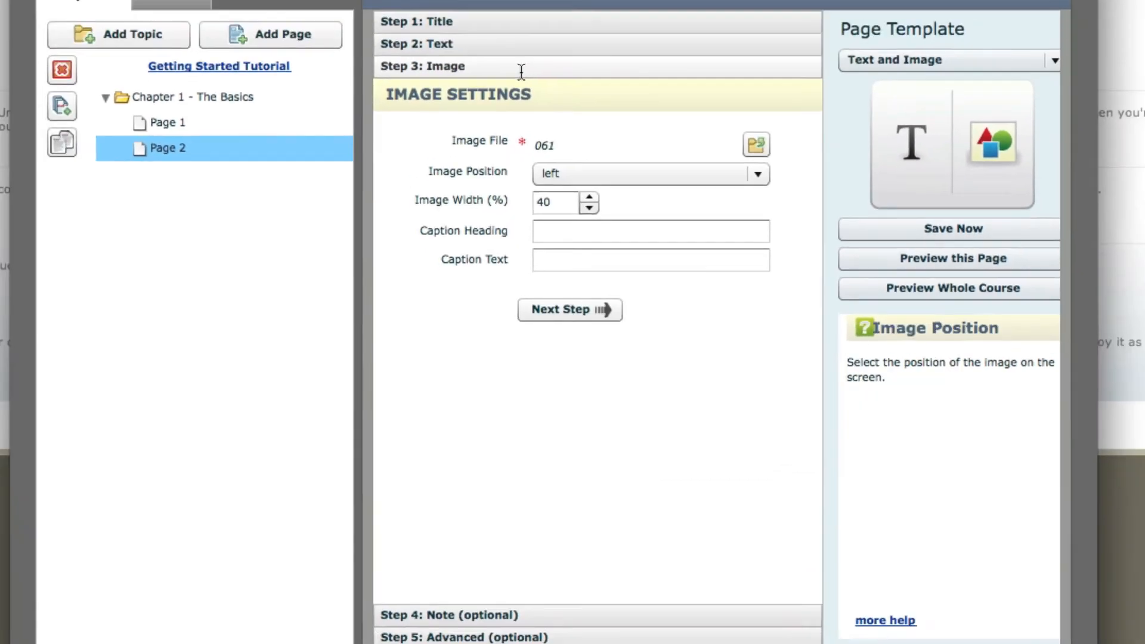
click(556, 180)
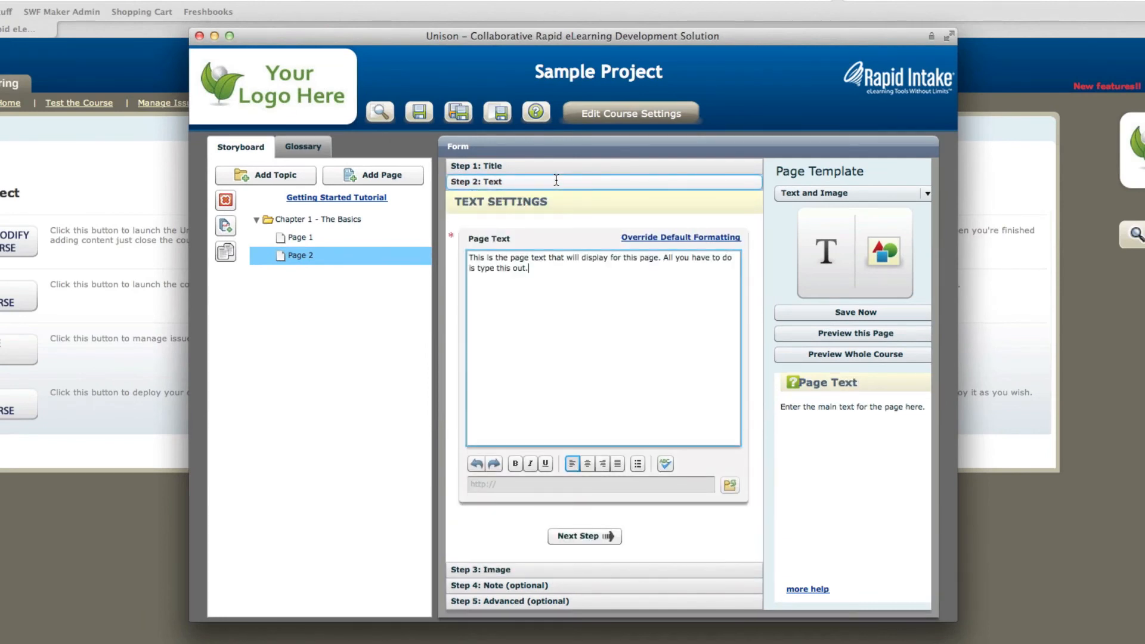